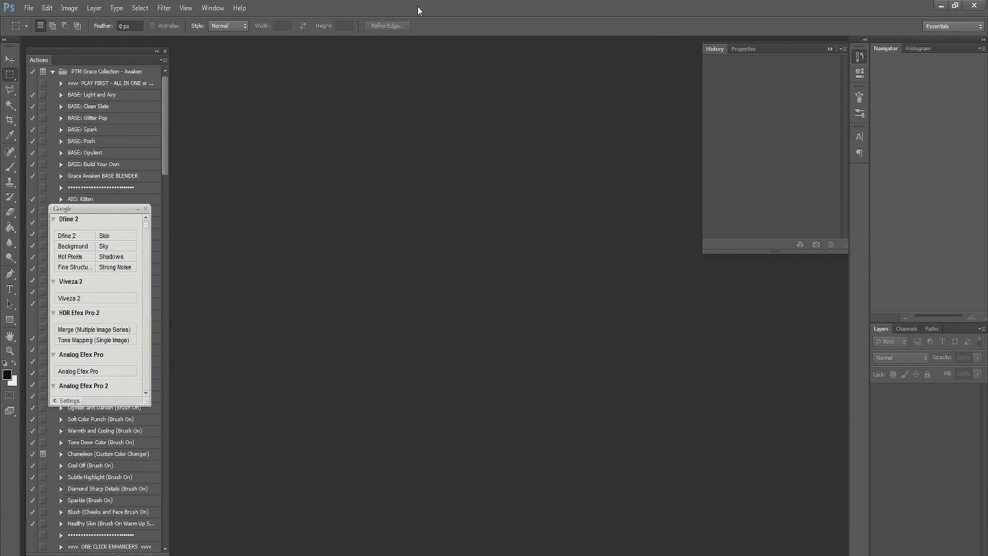
- Move the floating Google plug-in panel down over the Actions list, just below the Grace Awaken All In One BLENDER action
{"action": "left_click_drag", "start_coordinate": [165, 90], "coordinate": [186, 48]}
{"action": "mouse_move", "coordinate": [162, 81]}
{"action": "left_mouse_down"}
{"action": "mouse_move", "coordinate": [173, 133]}
{"action": "mouse_move", "coordinate": [170, 408]}
{"action": "mouse_move", "coordinate": [167, 72]}
{"action": "left_mouse_up"}
{"action": "left_click_drag", "start_coordinate": [97, 207], "coordinate": [88, 188]}
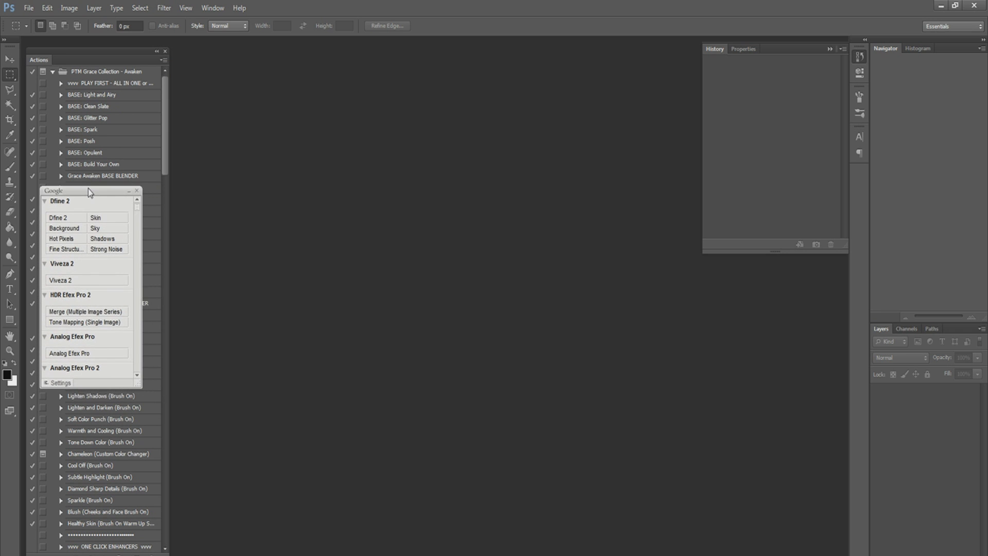
{"action": "left_click_drag", "start_coordinate": [137, 219], "coordinate": [147, 164]}
{"action": "left_click_drag", "start_coordinate": [90, 191], "coordinate": [100, 331]}
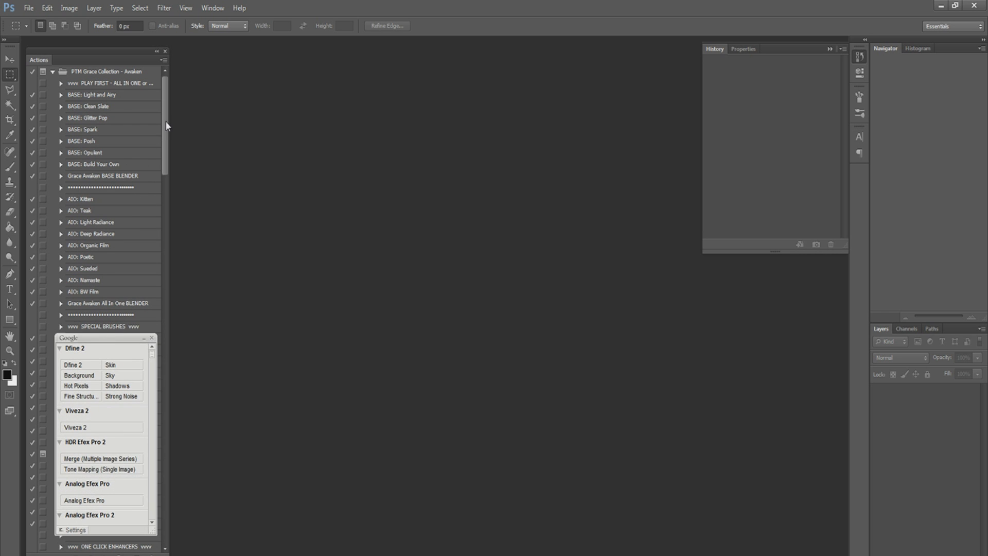
{"action": "mouse_move", "coordinate": [104, 338]}
{"action": "left_mouse_down"}
{"action": "mouse_move", "coordinate": [101, 224]}
{"action": "mouse_move", "coordinate": [99, 319]}
{"action": "left_mouse_up"}
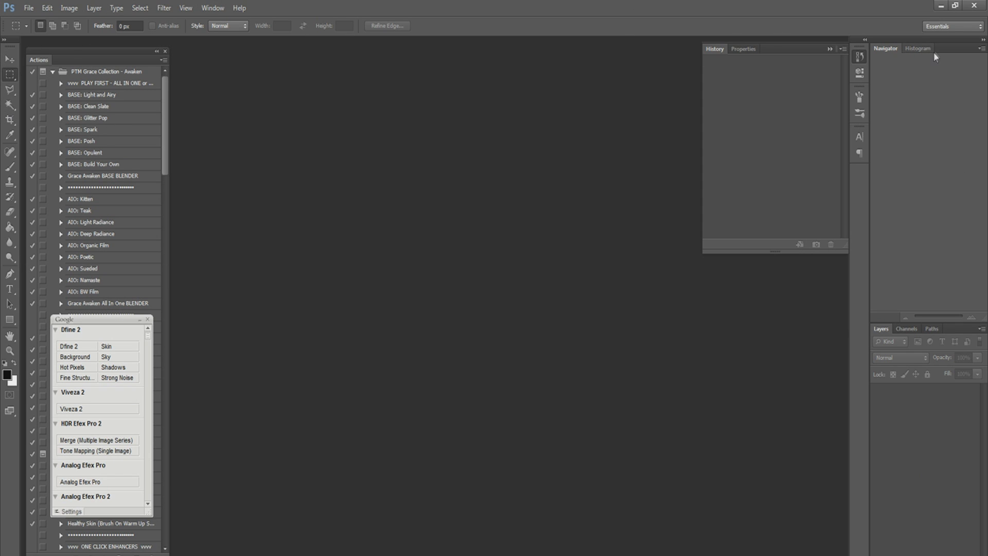
- Look through the Navigator, Histogram and History panels, leaving the Navigator displayed
{"action": "left_click", "coordinate": [891, 50]}
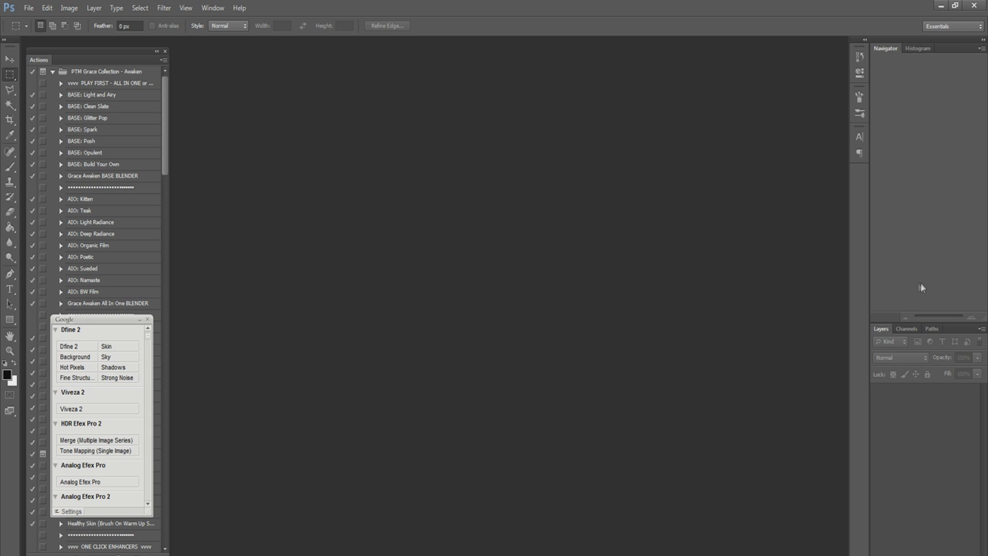
{"action": "left_click", "coordinate": [917, 49]}
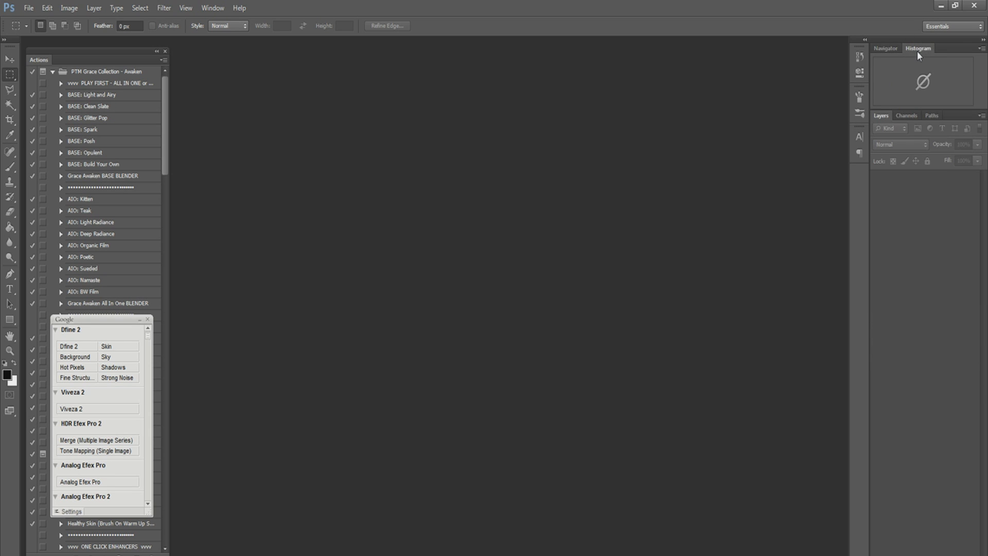
{"action": "left_click", "coordinate": [885, 51]}
{"action": "left_click", "coordinate": [909, 51]}
{"action": "left_click", "coordinate": [894, 48]}
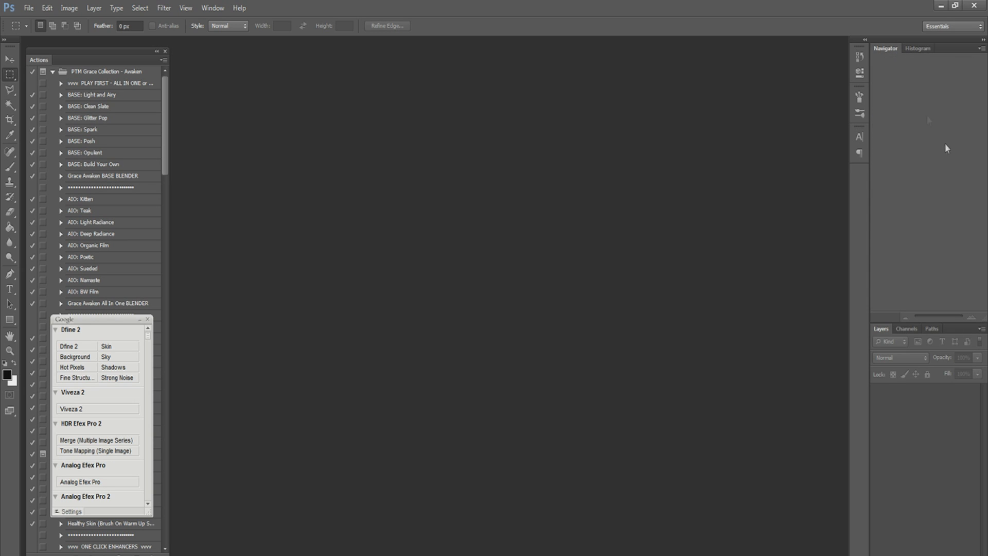
{"action": "left_click", "coordinate": [860, 56]}
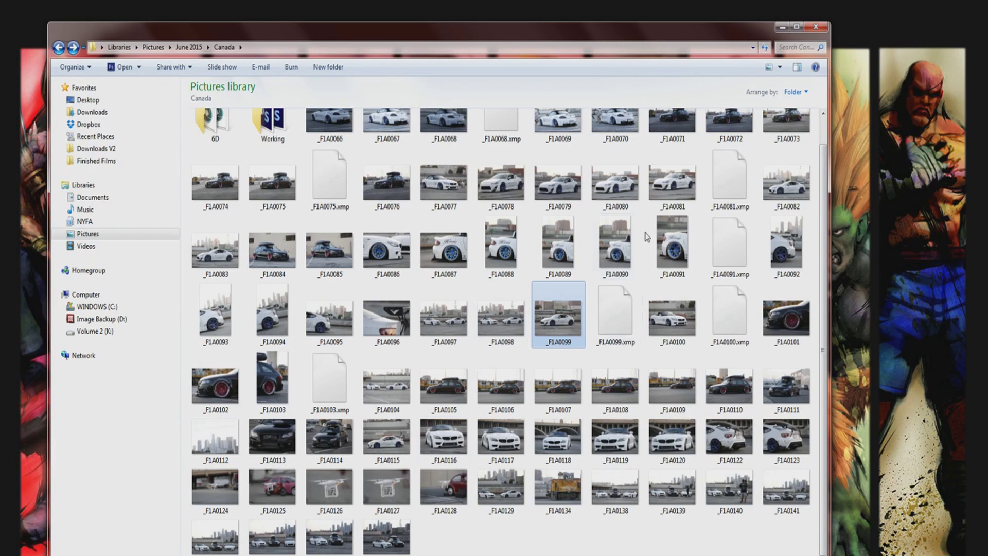
- Open the raw car photo _F1A0099 from the Canada pictures folder in Camera Raw
{"action": "mouse_move", "coordinate": [550, 317]}
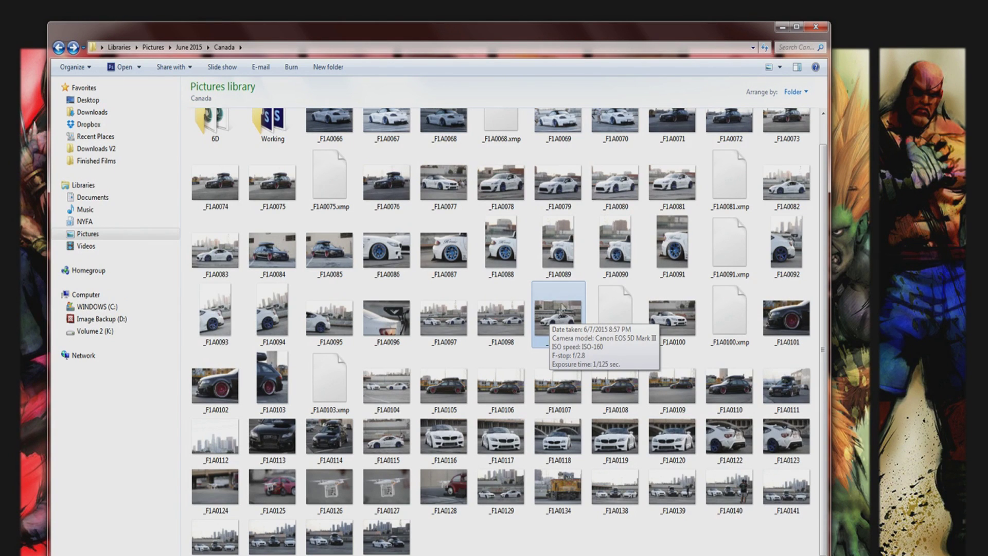
{"action": "double_click", "coordinate": [599, 270]}
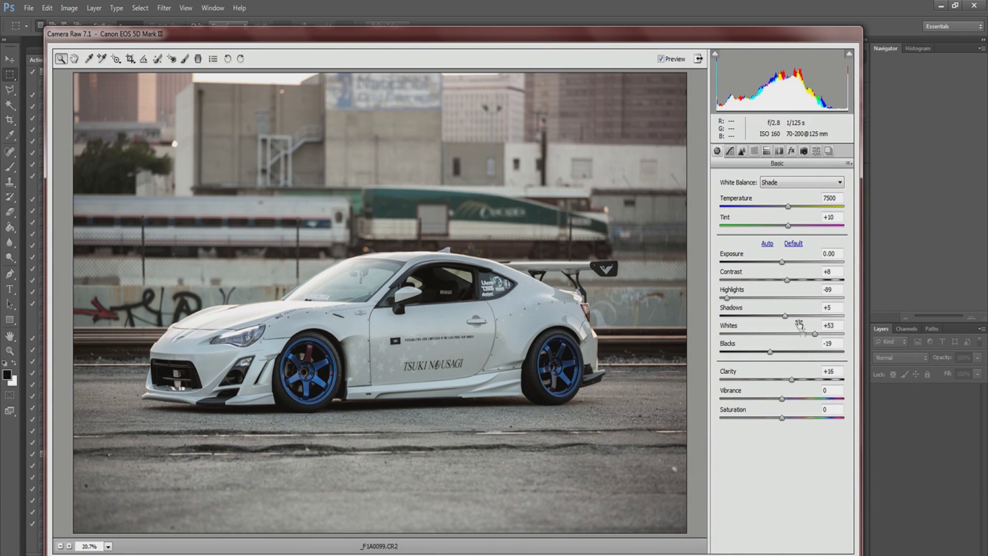
- Reset the photo's basic adjustments: default tone values, Clarity 0 and white balance As Shot
{"action": "left_click", "coordinate": [785, 245]}
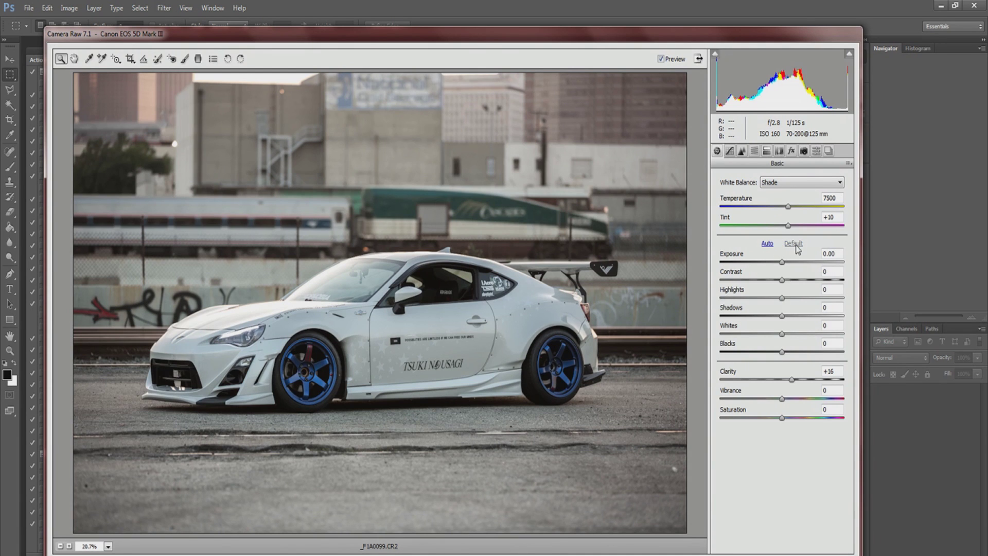
{"action": "left_click_drag", "start_coordinate": [830, 373], "coordinate": [824, 371]}
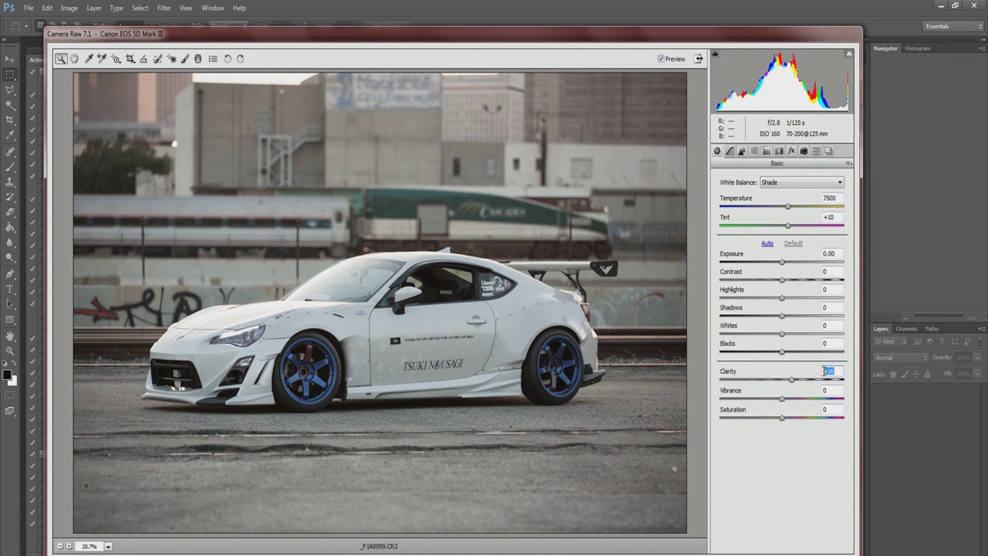
{"action": "type", "text": "0"}
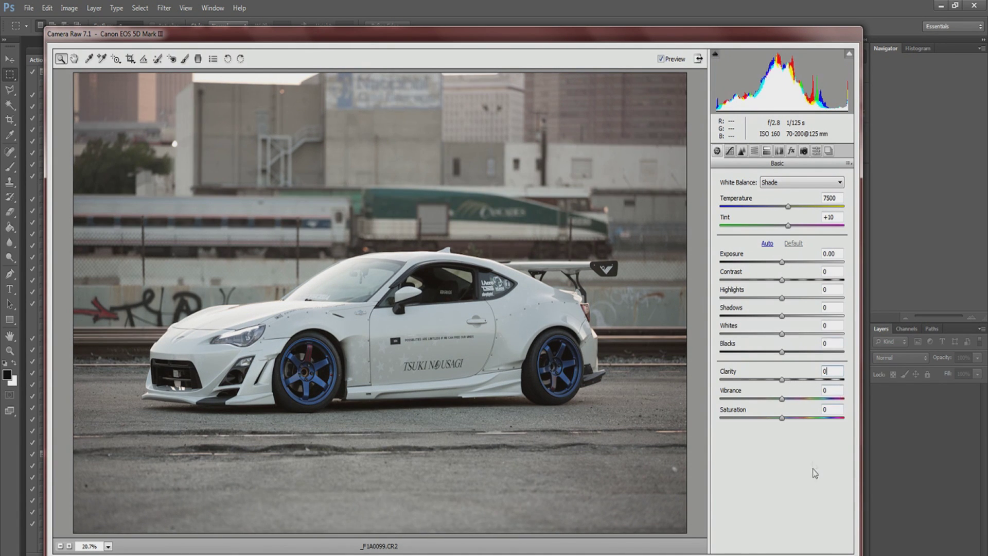
{"action": "left_click", "coordinate": [796, 184]}
{"action": "left_click", "coordinate": [787, 193]}
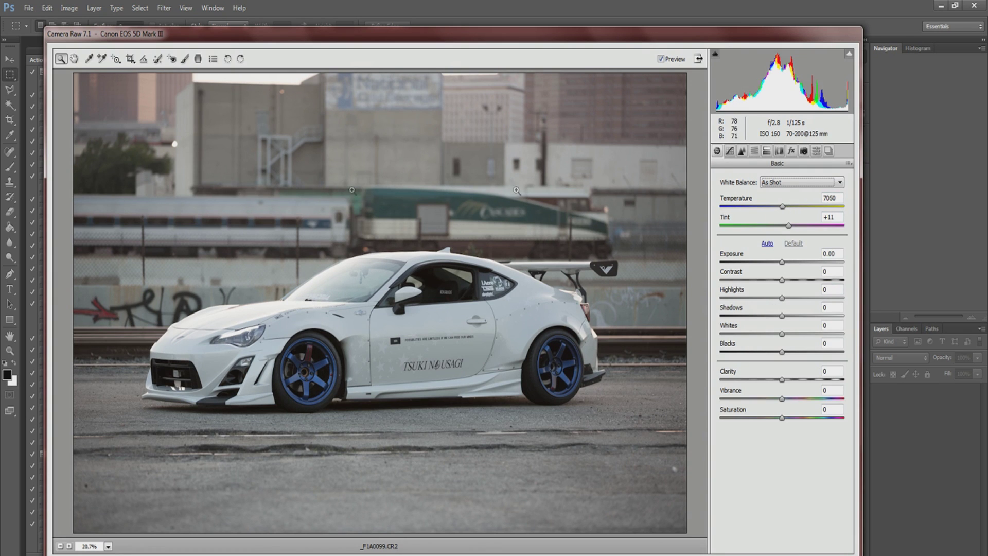
- Try cool and warm color temperatures between 2000 and 50000 on the photo, ending at 5600
{"action": "left_click_drag", "start_coordinate": [783, 207], "coordinate": [721, 208]}
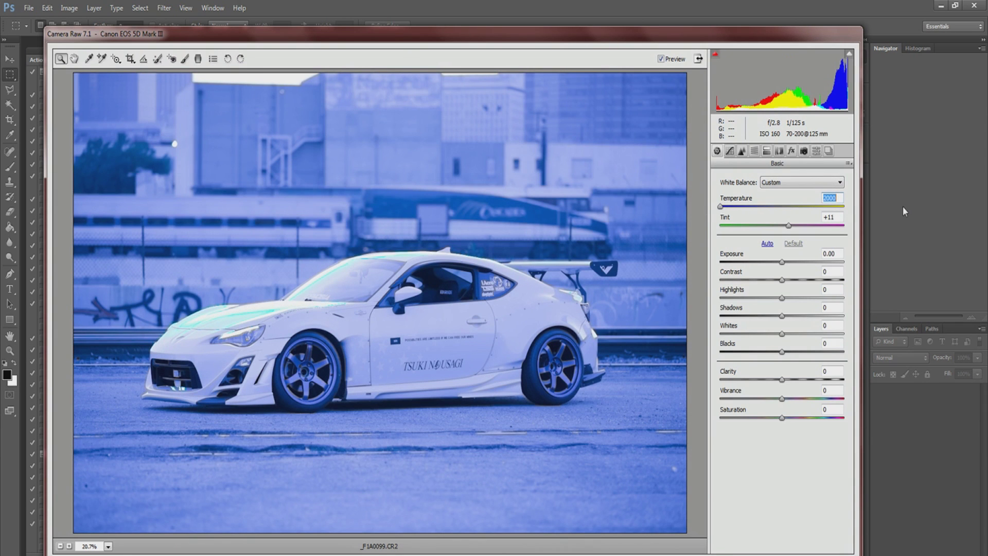
{"action": "left_click_drag", "start_coordinate": [723, 207], "coordinate": [885, 205]}
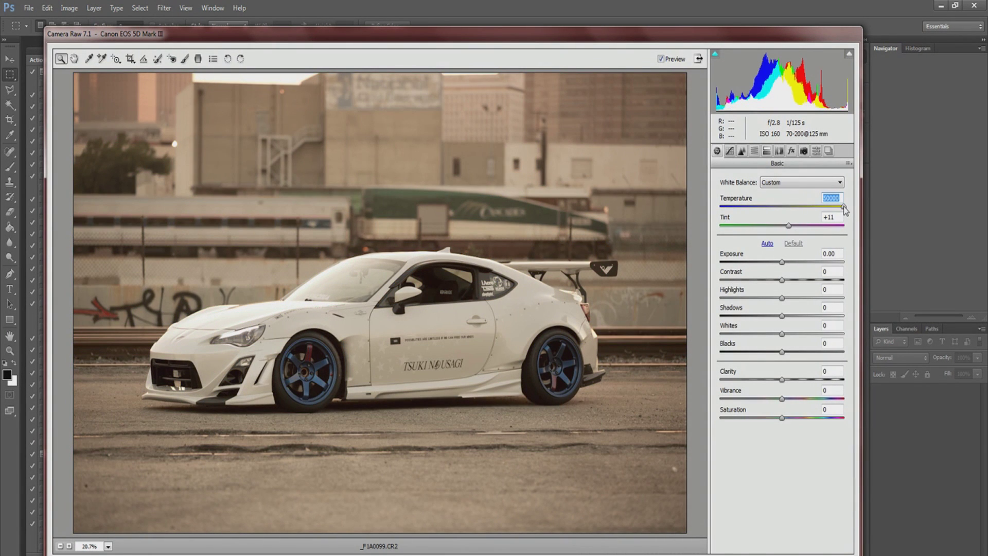
{"action": "left_click_drag", "start_coordinate": [844, 209], "coordinate": [726, 210]}
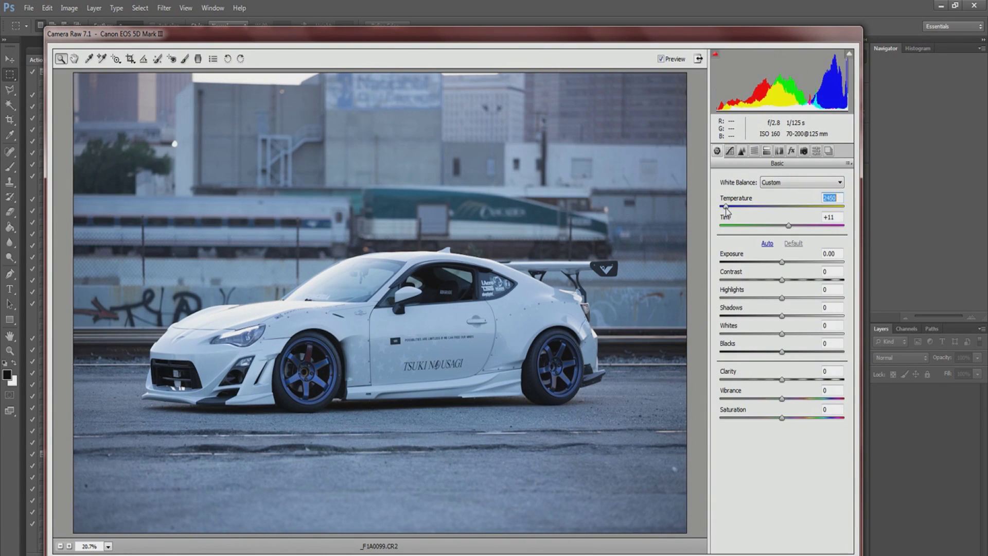
{"action": "left_click_drag", "start_coordinate": [726, 210], "coordinate": [861, 211]}
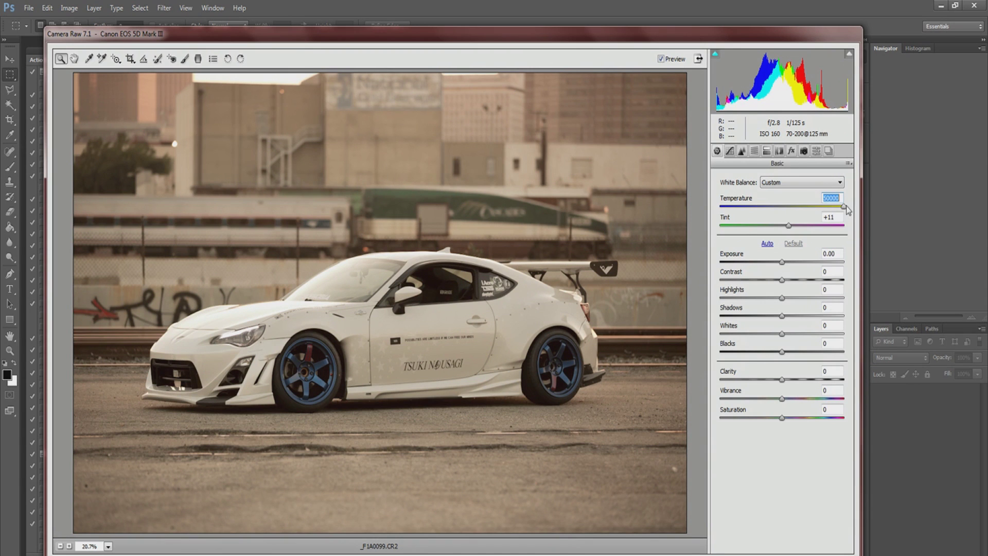
{"action": "left_click_drag", "start_coordinate": [844, 209], "coordinate": [789, 211]}
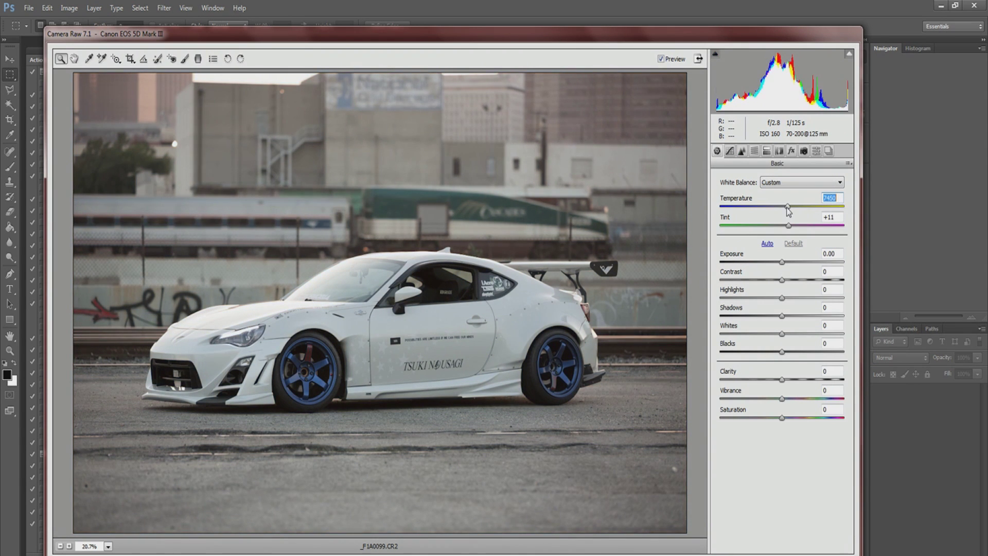
{"action": "left_click_drag", "start_coordinate": [789, 211], "coordinate": [767, 208]}
{"action": "left_click_drag", "start_coordinate": [765, 211], "coordinate": [736, 206]}
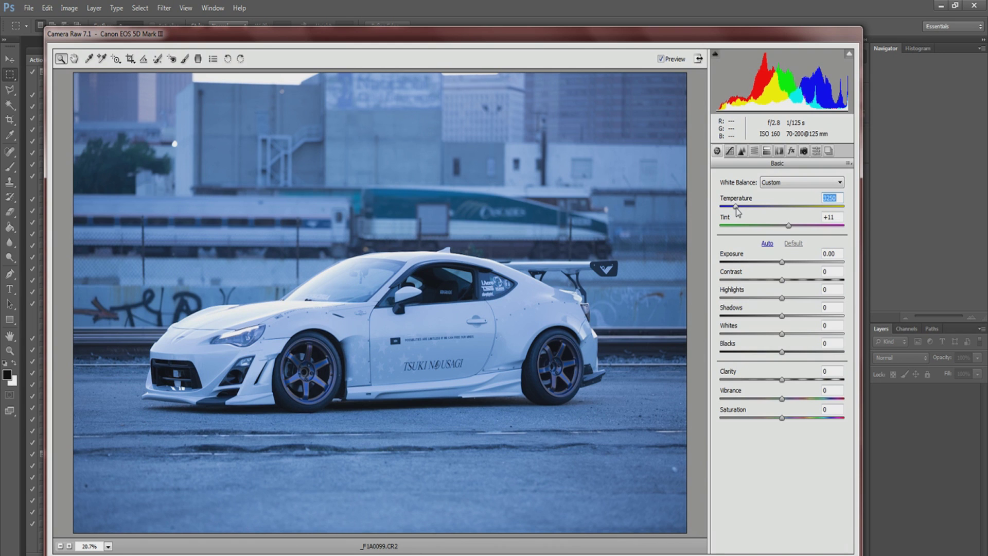
{"action": "left_click_drag", "start_coordinate": [736, 207], "coordinate": [767, 209]}
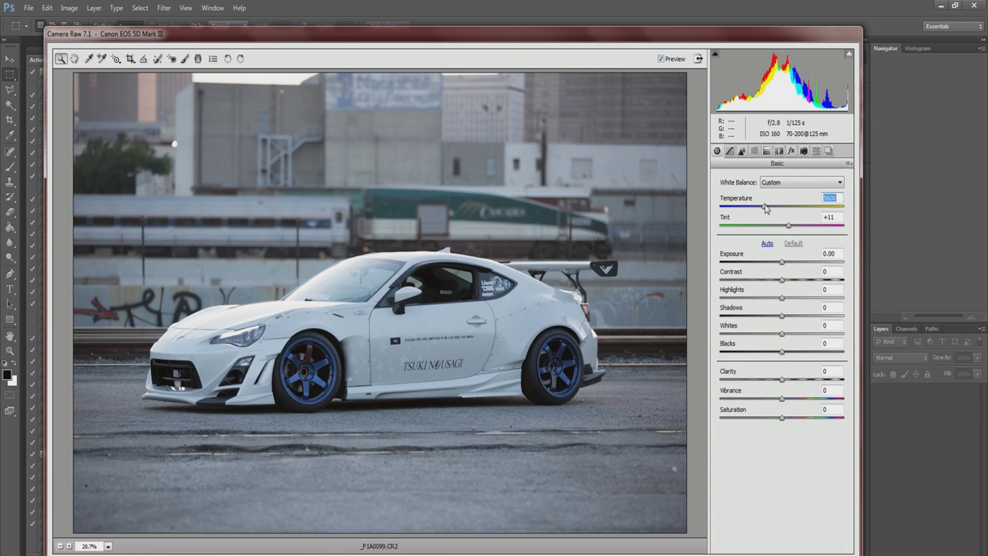
- Compare the Cloudy, Daylight, Fluorescent and Auto white balance presets on the photo, ending on Auto
{"action": "left_click", "coordinate": [787, 183]}
{"action": "left_click", "coordinate": [789, 184]}
{"action": "left_click", "coordinate": [789, 184]}
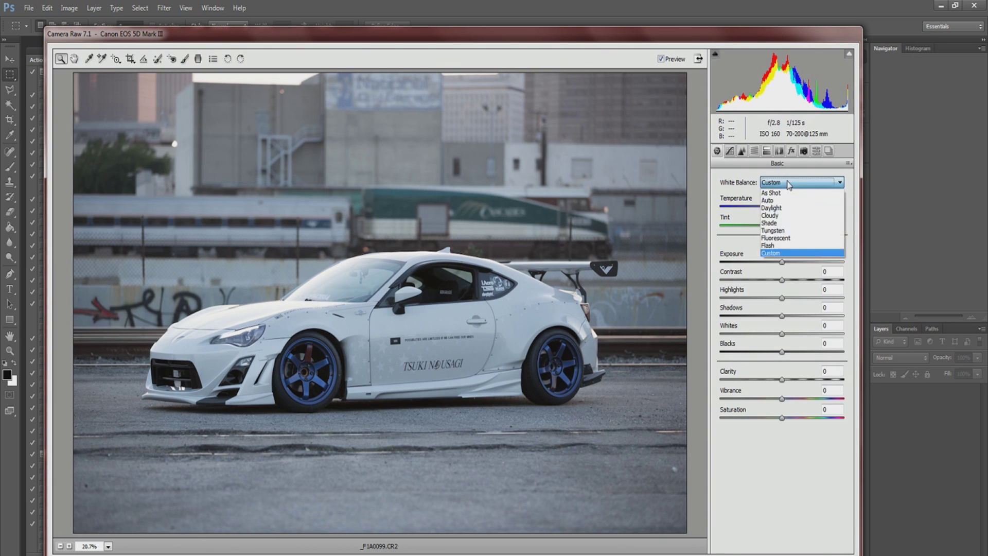
{"action": "left_click", "coordinate": [780, 214]}
{"action": "left_click", "coordinate": [792, 184]}
{"action": "left_click", "coordinate": [793, 207]}
{"action": "left_click", "coordinate": [793, 184]}
{"action": "left_click", "coordinate": [794, 237]}
{"action": "left_click", "coordinate": [793, 184]}
{"action": "left_click", "coordinate": [792, 215]}
{"action": "left_click", "coordinate": [793, 183]}
{"action": "left_click", "coordinate": [792, 200]}
{"action": "left_click", "coordinate": [793, 184]}
{"action": "left_click", "coordinate": [794, 216]}
{"action": "left_click", "coordinate": [802, 186]}
{"action": "left_click", "coordinate": [802, 185]}
{"action": "left_click", "coordinate": [801, 184]}
{"action": "left_click", "coordinate": [770, 200]}
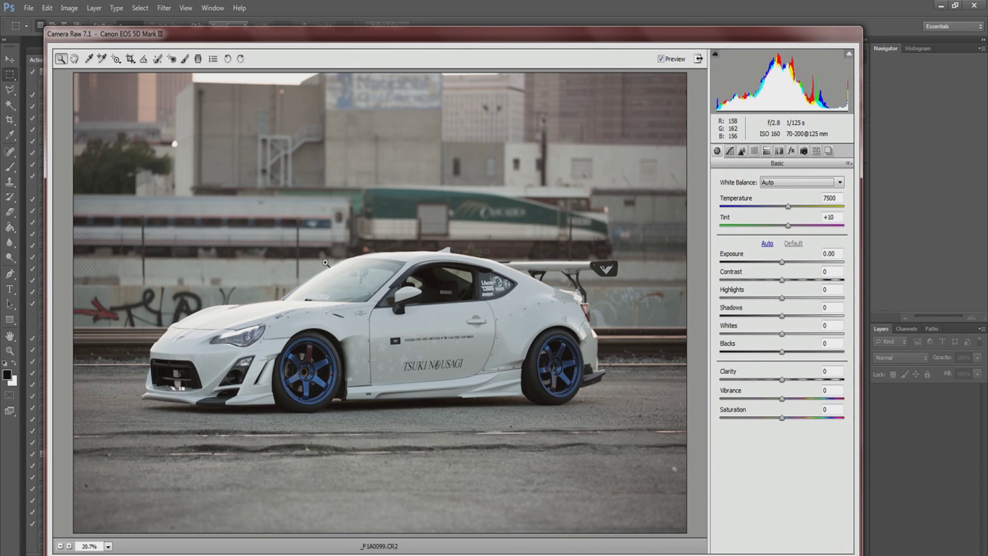
- Compare the Shade, Auto and As Shot white balance presets, ending on As Shot
{"action": "left_click", "coordinate": [837, 199]}
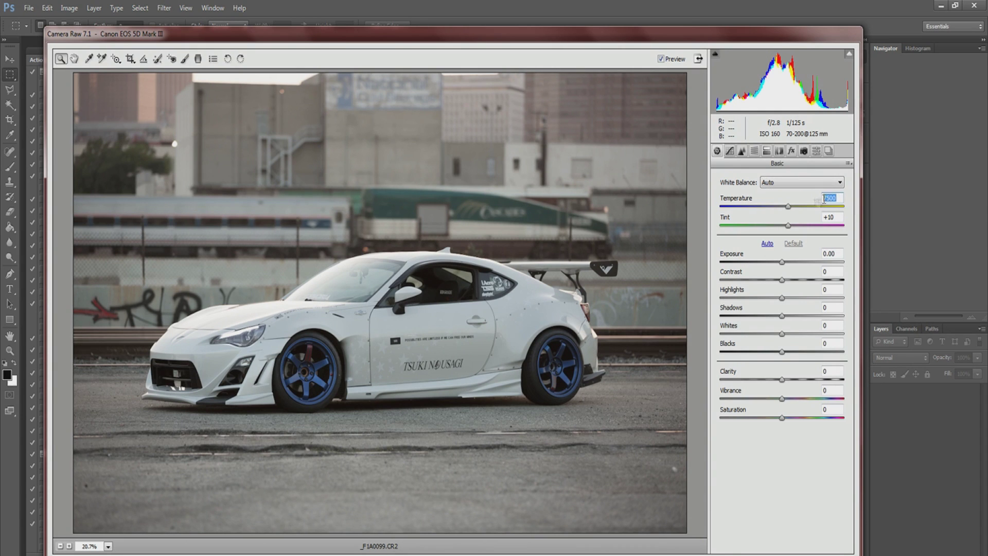
{"action": "left_click", "coordinate": [803, 182]}
{"action": "key", "text": "Down"}
{"action": "key", "text": "Down"}
{"action": "key", "text": "Down"}
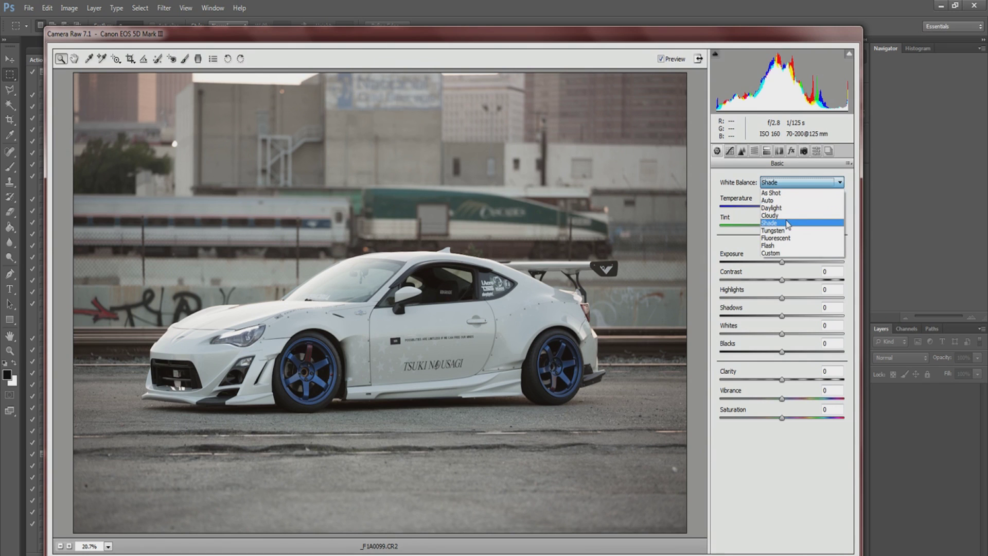
{"action": "key", "text": "Return"}
{"action": "left_click", "coordinate": [804, 183]}
{"action": "left_click", "coordinate": [786, 225]}
{"action": "left_click", "coordinate": [802, 183]}
{"action": "left_click", "coordinate": [787, 200]}
{"action": "left_click", "coordinate": [791, 183]}
{"action": "left_click", "coordinate": [803, 191]}
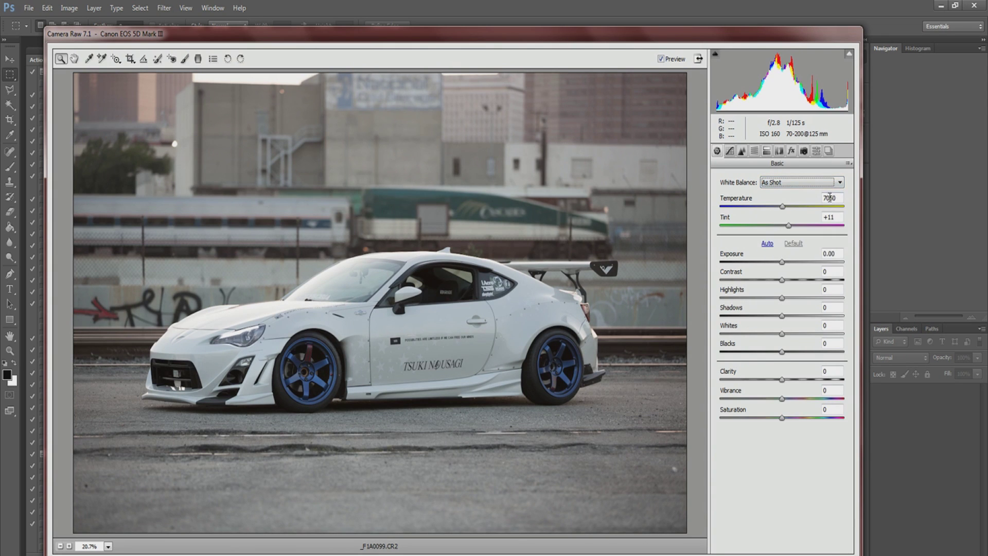
- Switch the white balance to Custom and try color temperatures of 5600, 13500 and 4650
{"action": "left_click", "coordinate": [839, 182]}
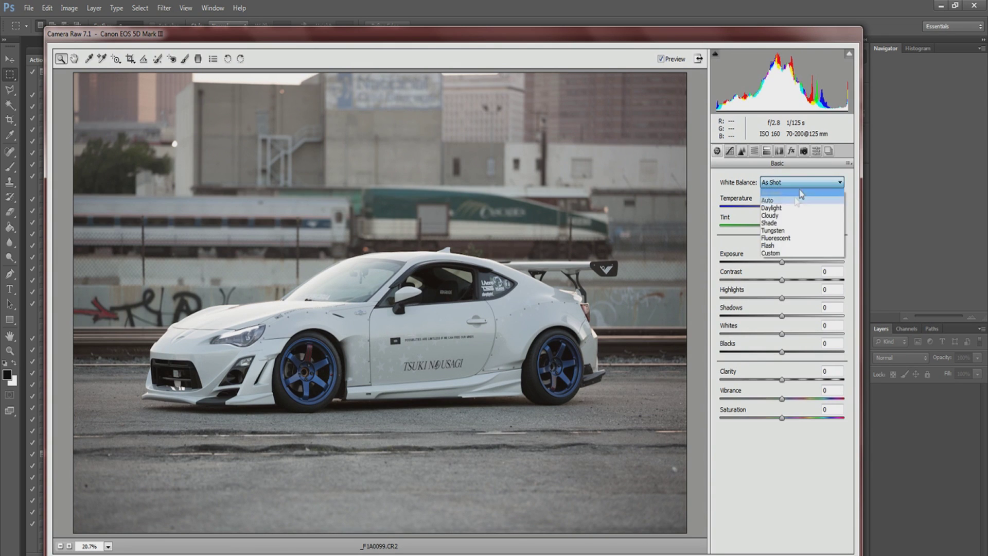
{"action": "left_click", "coordinate": [787, 253]}
{"action": "left_click_drag", "start_coordinate": [785, 206], "coordinate": [765, 217]}
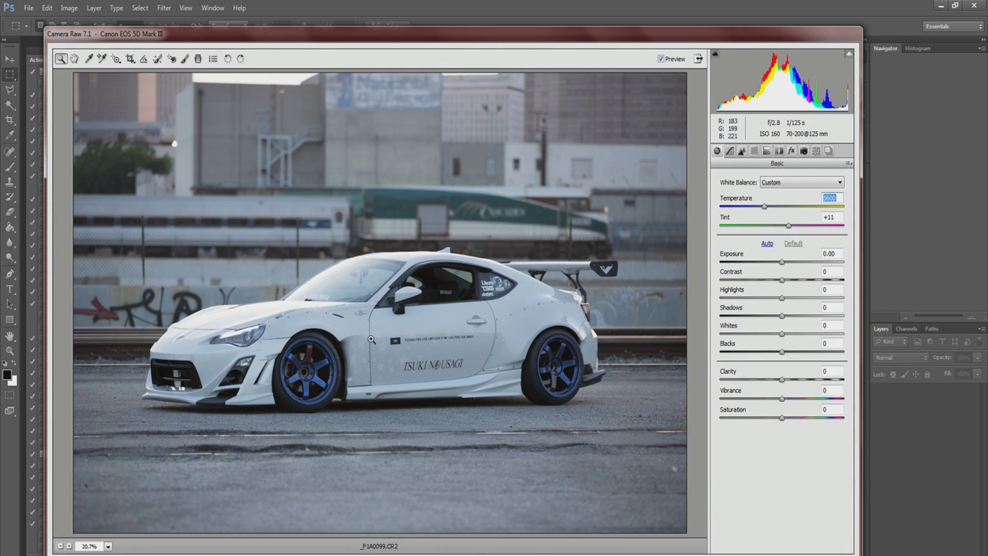
{"action": "left_click_drag", "start_coordinate": [766, 207], "coordinate": [816, 210]}
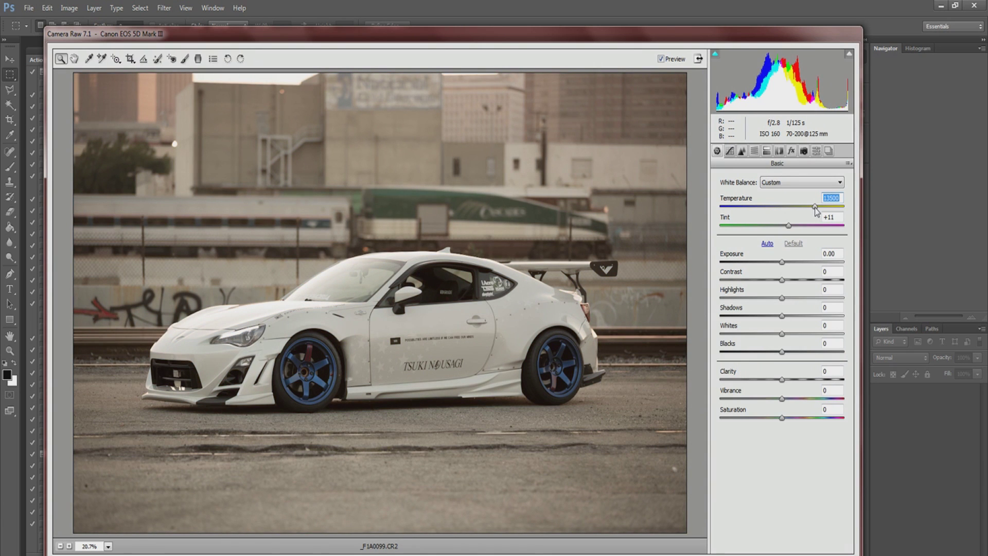
{"action": "left_click_drag", "start_coordinate": [817, 210], "coordinate": [754, 208]}
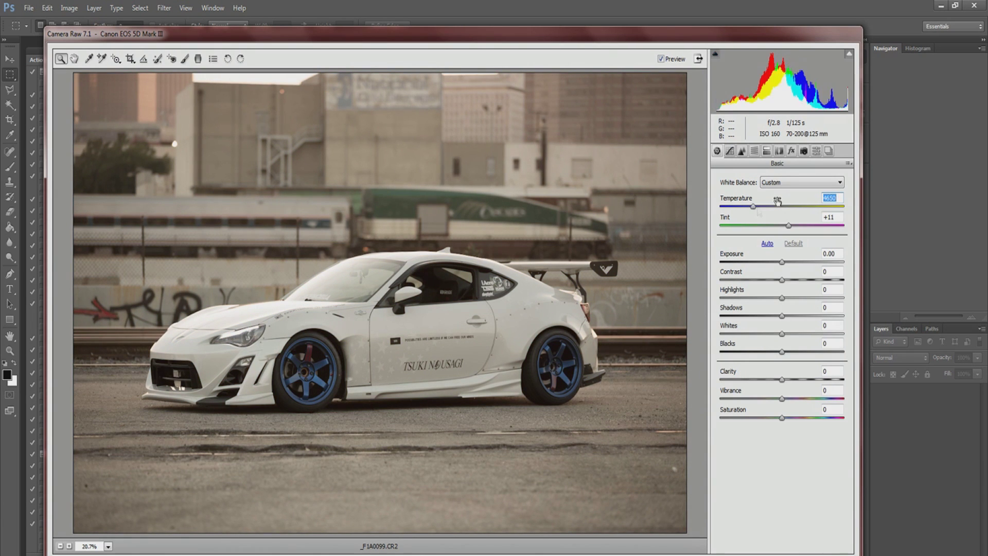
- Apply the Shade white balance preset with its 7500 color temperature
{"action": "left_click", "coordinate": [795, 184]}
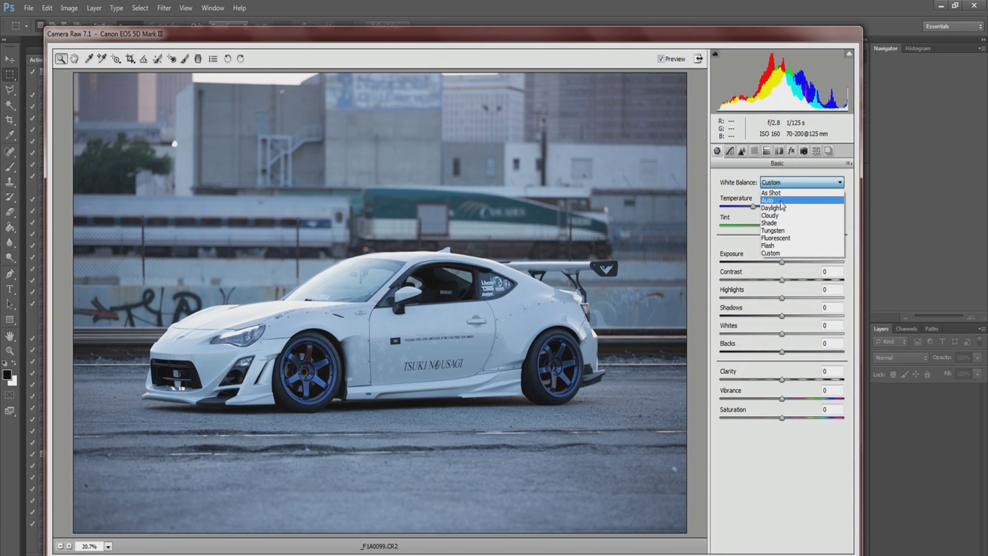
{"action": "left_click", "coordinate": [789, 223]}
{"action": "left_click", "coordinate": [829, 199]}
{"action": "left_click", "coordinate": [842, 199]}
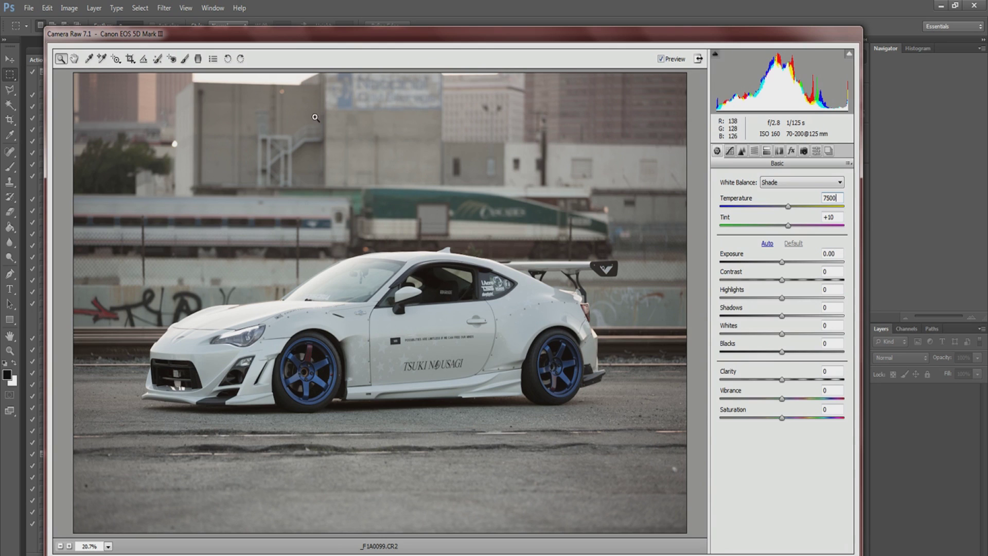
{"action": "left_click", "coordinate": [811, 184]}
{"action": "left_click", "coordinate": [812, 186]}
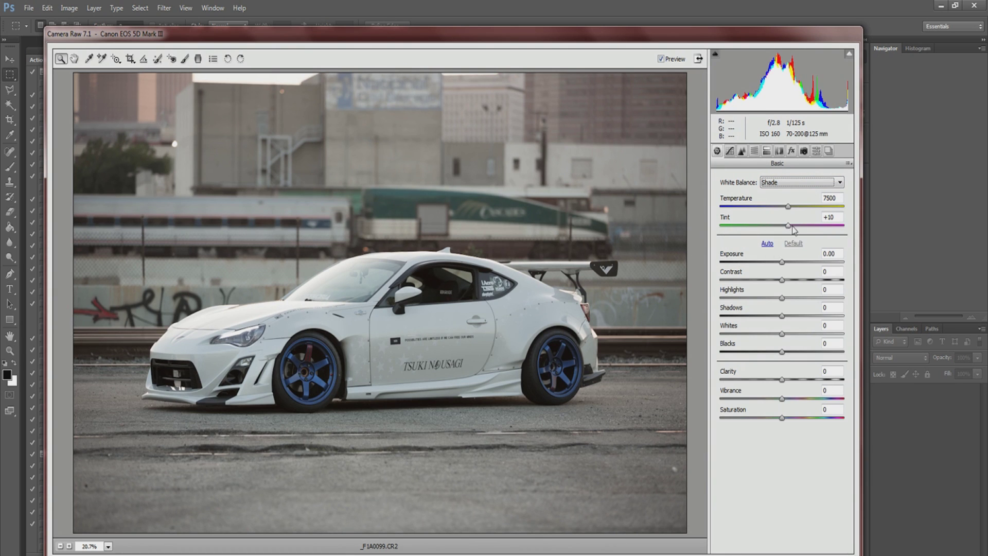
- Try a strong magenta Tint on the photo, then set the Tint back to 10
{"action": "left_click_drag", "start_coordinate": [786, 227], "coordinate": [820, 226]}
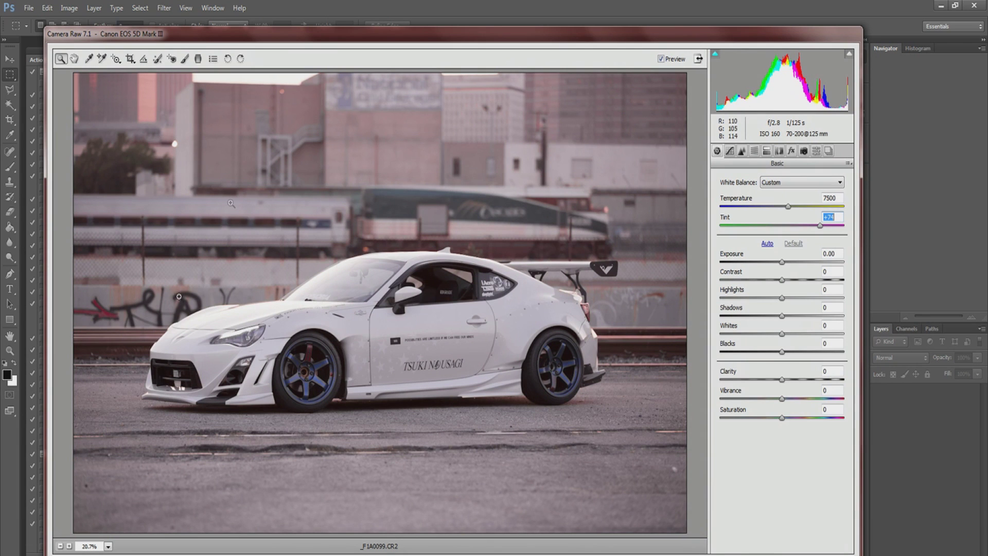
{"action": "type", "text": "10"}
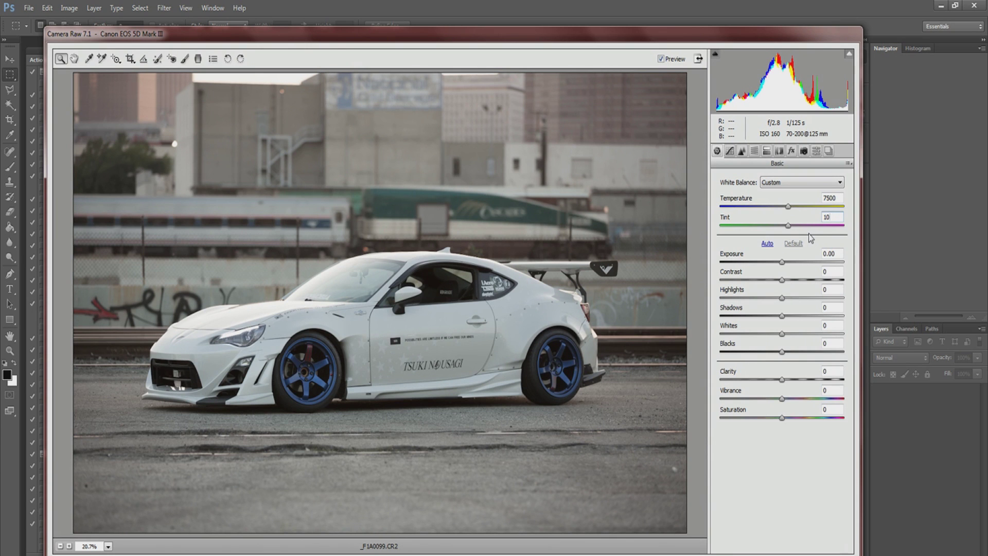
- Lower the photo's Exposure and fine-tune it to -1.10
{"action": "left_click_drag", "start_coordinate": [782, 262], "coordinate": [764, 273]}
{"action": "key", "text": "Up"}
{"action": "key", "text": "Up"}
{"action": "key", "text": "Up"}
{"action": "key", "text": "Up"}
{"action": "key", "text": "Up"}
{"action": "key", "text": "Up"}
{"action": "key", "text": "Up"}
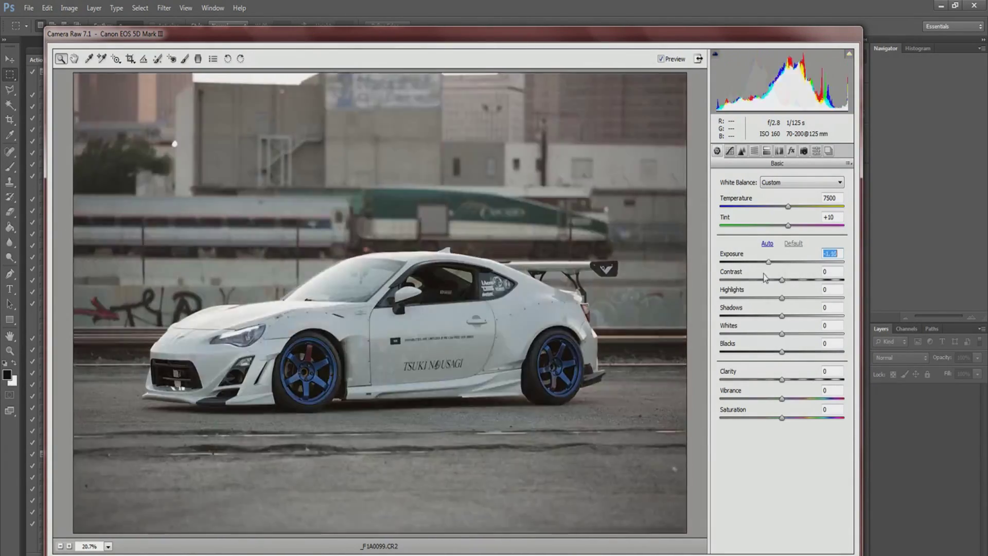
- Raise the Exposure to 0.00, try it at +0.90, and set it back to 0
{"action": "key", "text": "Up"}
{"action": "key", "text": "Up"}
{"action": "key", "text": "Up"}
{"action": "key", "text": "Up"}
{"action": "key", "text": "Up"}
{"action": "key", "text": "Up"}
{"action": "key", "text": "Up"}
{"action": "key", "text": "Up"}
{"action": "key", "text": "Up"}
{"action": "key", "text": "Up"}
{"action": "key", "text": "Up"}
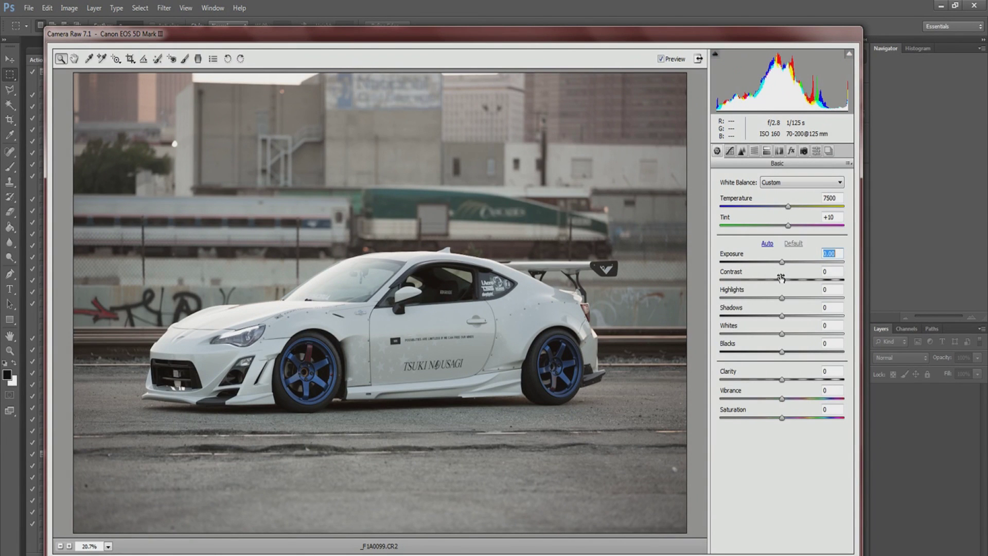
{"action": "mouse_move", "coordinate": [781, 262]}
{"action": "left_mouse_down"}
{"action": "mouse_move", "coordinate": [767, 265]}
{"action": "mouse_move", "coordinate": [795, 266]}
{"action": "left_mouse_up"}
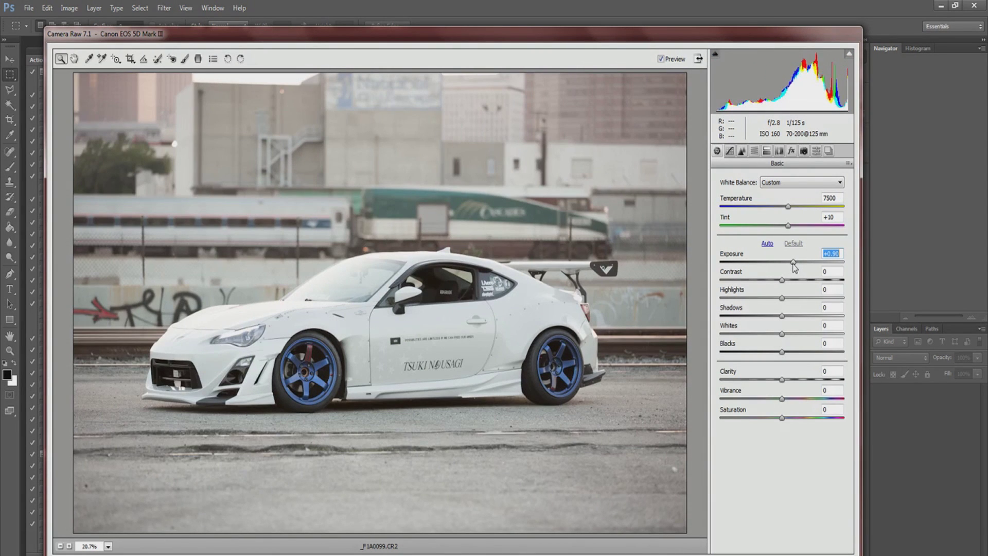
{"action": "type", "text": "0"}
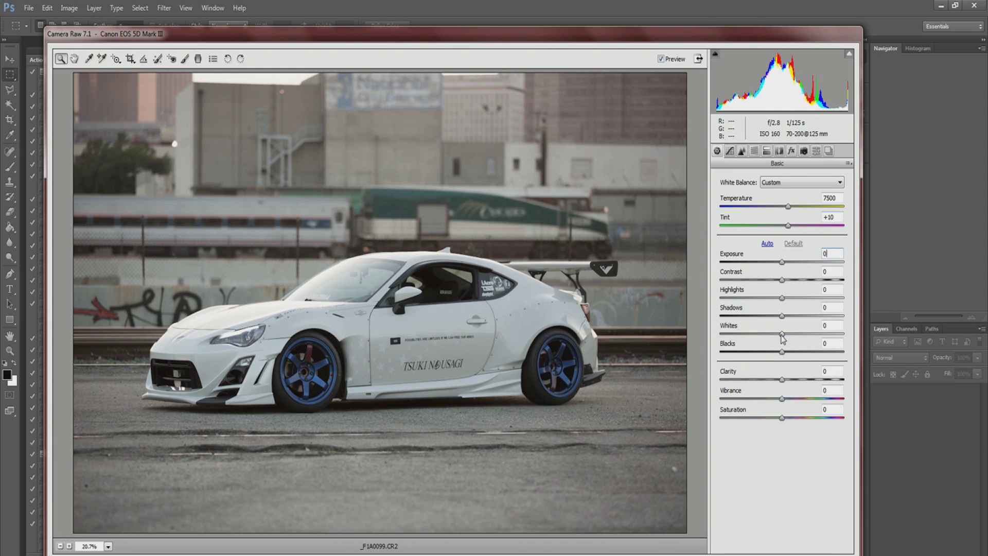
- Try the Whites at -22, bring them back up gradually, and set them to +43
{"action": "mouse_move", "coordinate": [782, 337]}
{"action": "left_mouse_down"}
{"action": "mouse_move", "coordinate": [806, 338]}
{"action": "mouse_move", "coordinate": [724, 340]}
{"action": "mouse_move", "coordinate": [878, 339]}
{"action": "mouse_move", "coordinate": [702, 337]}
{"action": "mouse_move", "coordinate": [788, 341]}
{"action": "mouse_move", "coordinate": [735, 340]}
{"action": "mouse_move", "coordinate": [770, 340]}
{"action": "left_mouse_up"}
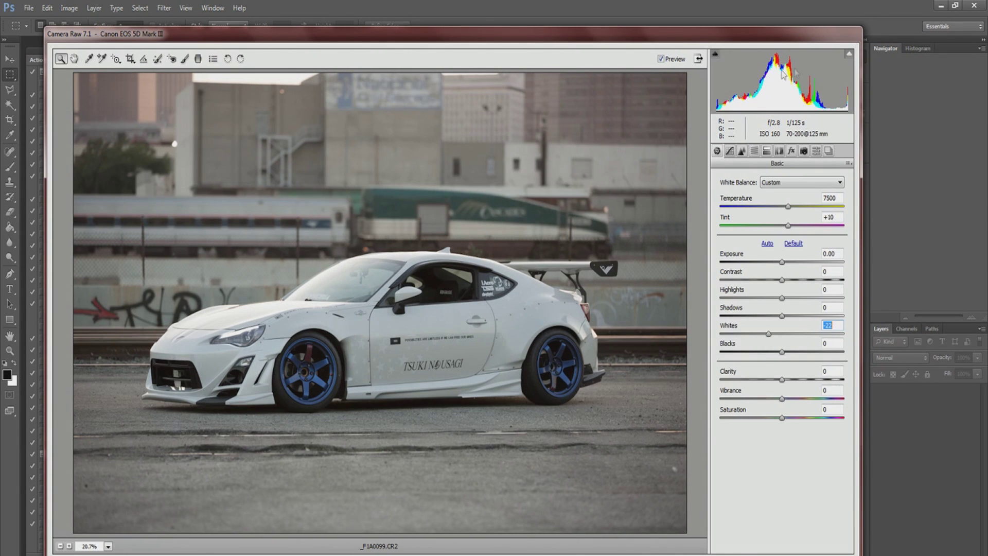
{"action": "key", "text": "Up"}
{"action": "key", "text": "Up"}
{"action": "key", "text": "Up"}
{"action": "key", "text": "Up"}
{"action": "key", "text": "Up"}
{"action": "key", "text": "Up"}
{"action": "key", "text": "Up"}
{"action": "key", "text": "Up"}
{"action": "key", "text": "Up"}
{"action": "key", "text": "Up"}
{"action": "key", "text": "Up"}
{"action": "key", "text": "Up"}
{"action": "key", "text": "Up"}
{"action": "key", "text": "Up"}
{"action": "key", "text": "Up"}
{"action": "key", "text": "Up"}
{"action": "key", "text": "Up"}
{"action": "key", "text": "Up"}
{"action": "key", "text": "Up"}
{"action": "key", "text": "Up"}
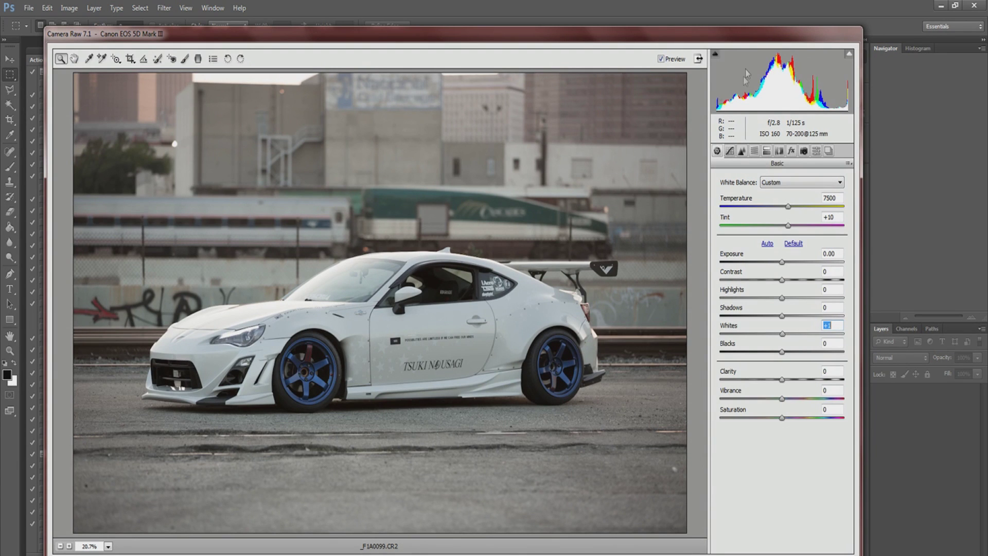
{"action": "left_click_drag", "start_coordinate": [782, 335], "coordinate": [811, 351]}
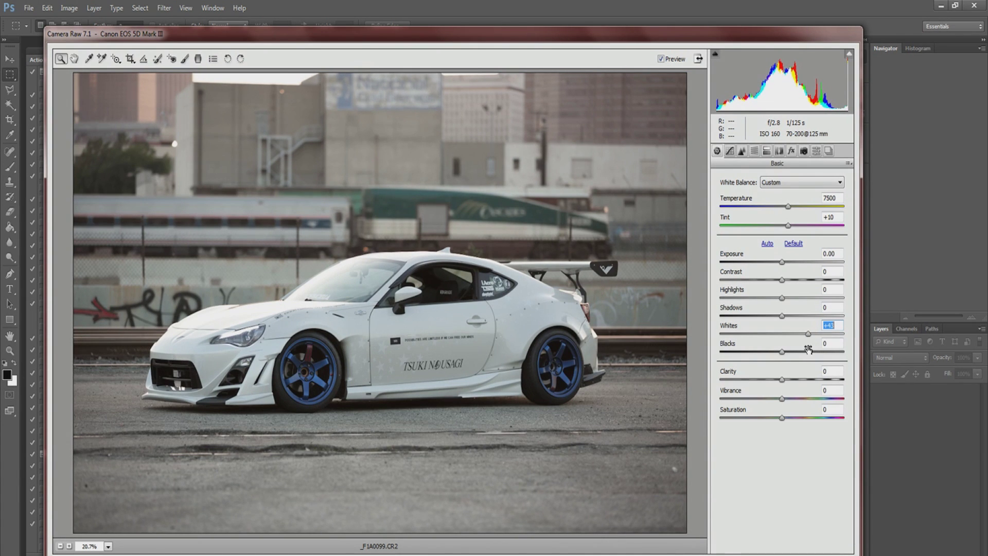
- Compare lowered and strongly raised Blacks, then settle on -19
{"action": "left_click_drag", "start_coordinate": [784, 357], "coordinate": [763, 366]}
{"action": "key", "text": "Down"}
{"action": "key", "text": "Down"}
{"action": "key", "text": "Down"}
{"action": "key", "text": "Down"}
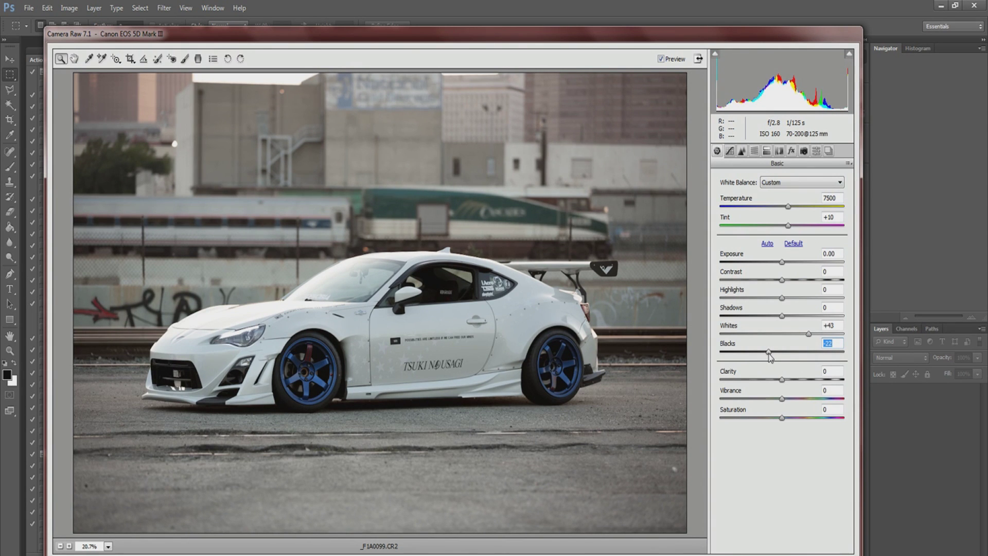
{"action": "left_click_drag", "start_coordinate": [770, 357], "coordinate": [830, 360]}
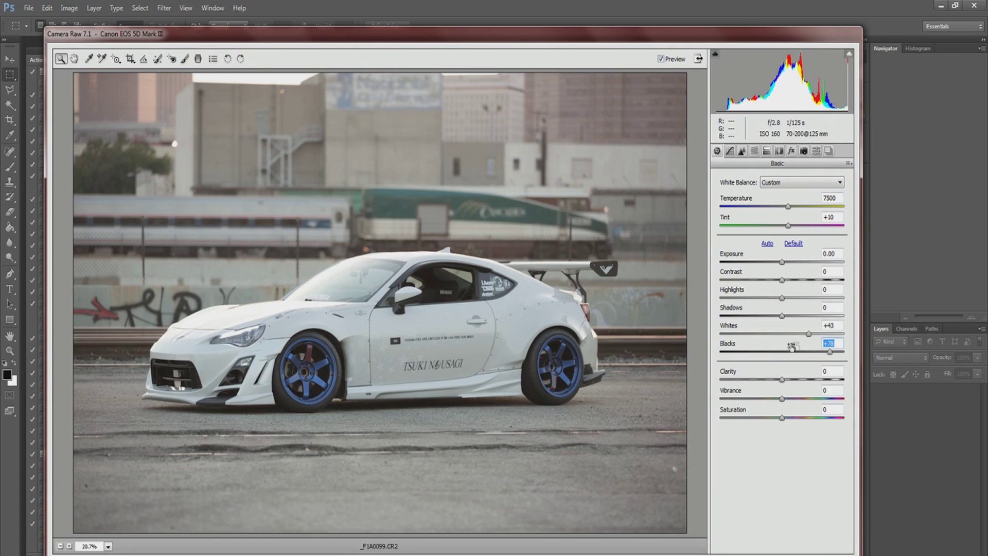
{"action": "left_click_drag", "start_coordinate": [833, 355], "coordinate": [767, 365]}
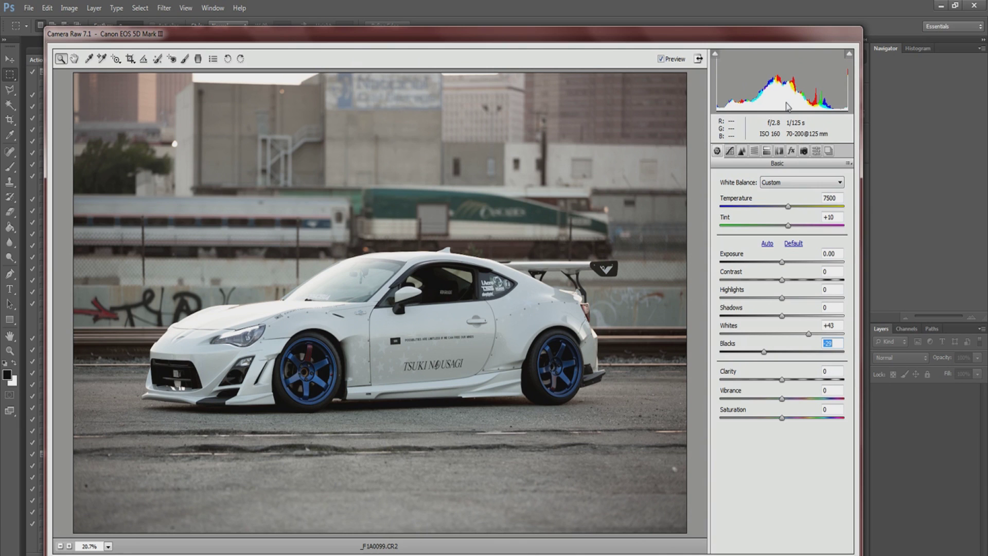
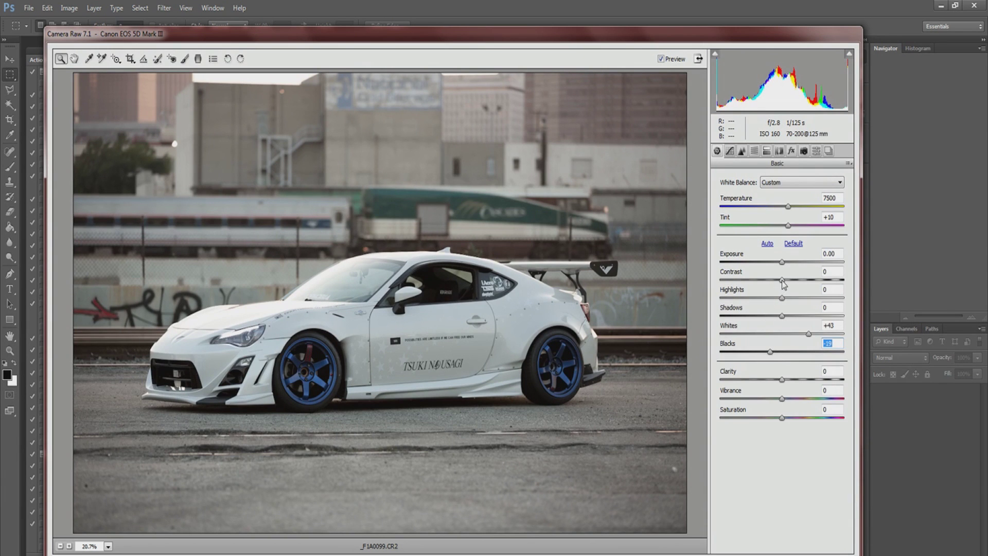
- Set the Contrast to +5, try the Highlights at -100, and settle the Highlights on -50
{"action": "mouse_move", "coordinate": [782, 279]}
{"action": "left_mouse_down"}
{"action": "mouse_move", "coordinate": [775, 282]}
{"action": "mouse_move", "coordinate": [807, 291]}
{"action": "mouse_move", "coordinate": [751, 297]}
{"action": "mouse_move", "coordinate": [790, 287]}
{"action": "left_mouse_up"}
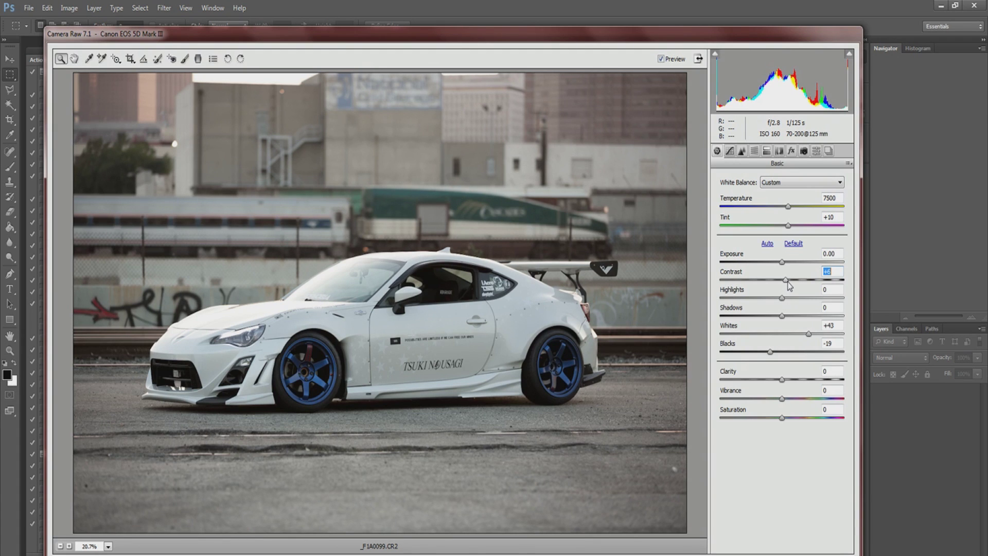
{"action": "left_click_drag", "start_coordinate": [785, 279], "coordinate": [787, 286]}
{"action": "left_click_drag", "start_coordinate": [785, 300], "coordinate": [710, 301]}
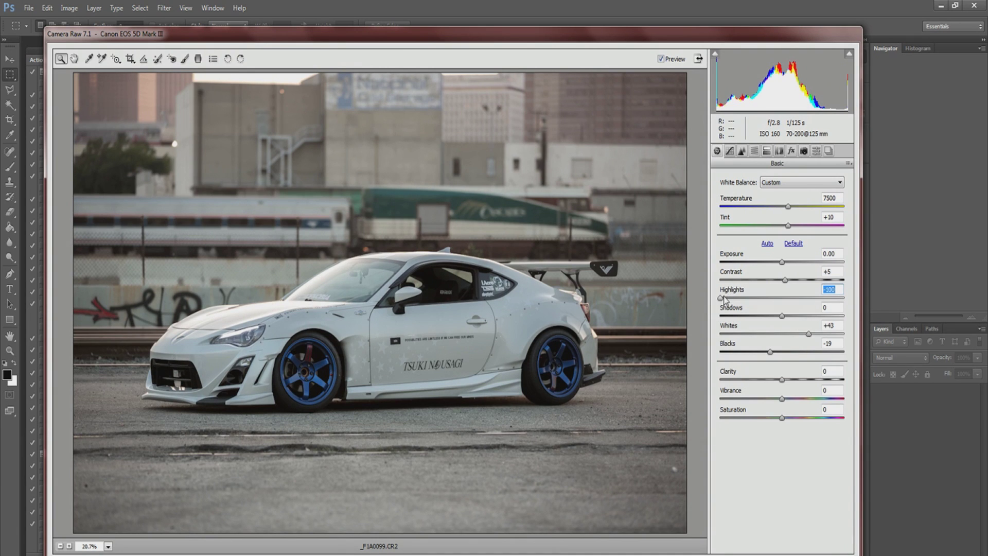
{"action": "left_click_drag", "start_coordinate": [722, 299], "coordinate": [753, 308]}
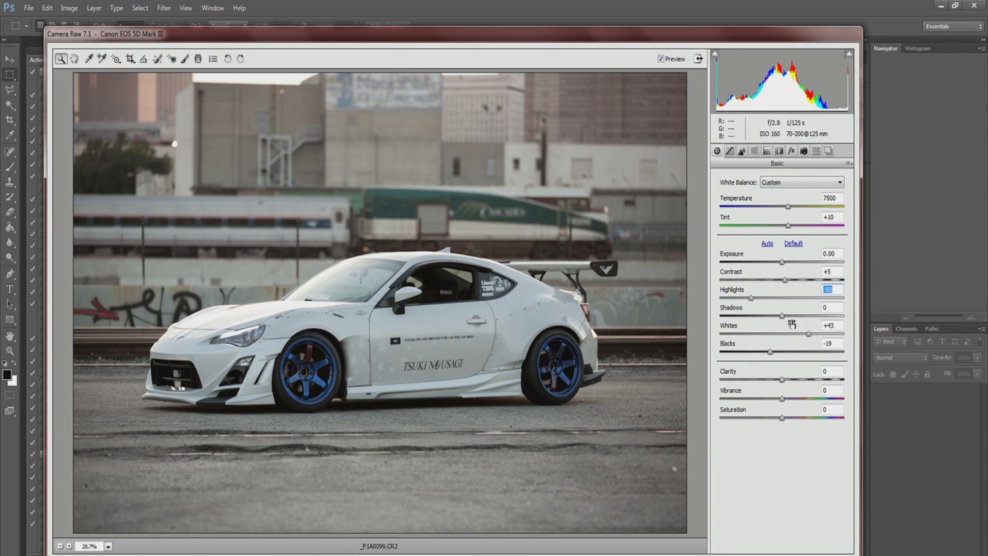
- Try slightly raised Shadows, then set the Shadows back to 0
{"action": "mouse_move", "coordinate": [782, 316]}
{"action": "left_mouse_down"}
{"action": "mouse_move", "coordinate": [761, 316]}
{"action": "mouse_move", "coordinate": [798, 316]}
{"action": "mouse_move", "coordinate": [788, 316]}
{"action": "left_mouse_up"}
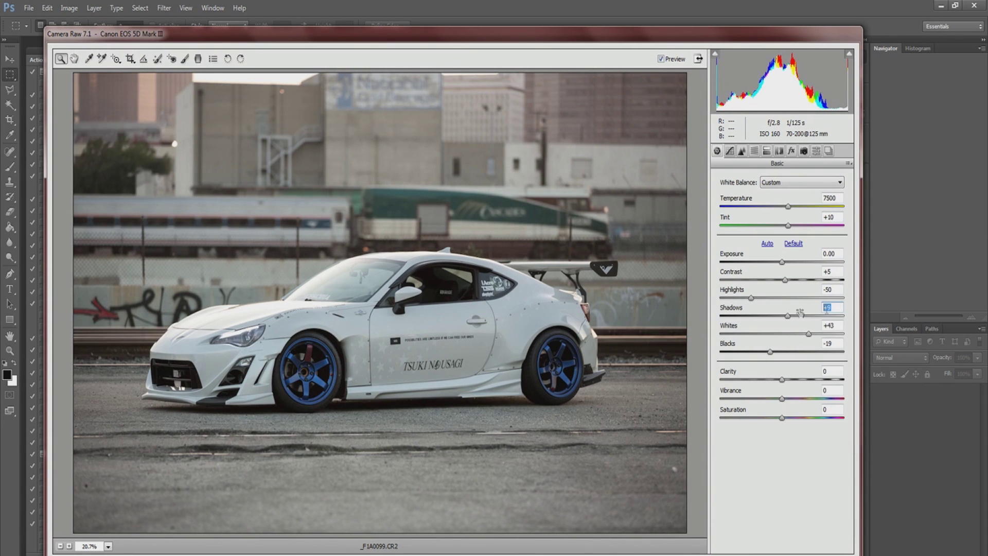
{"action": "type", "text": "0"}
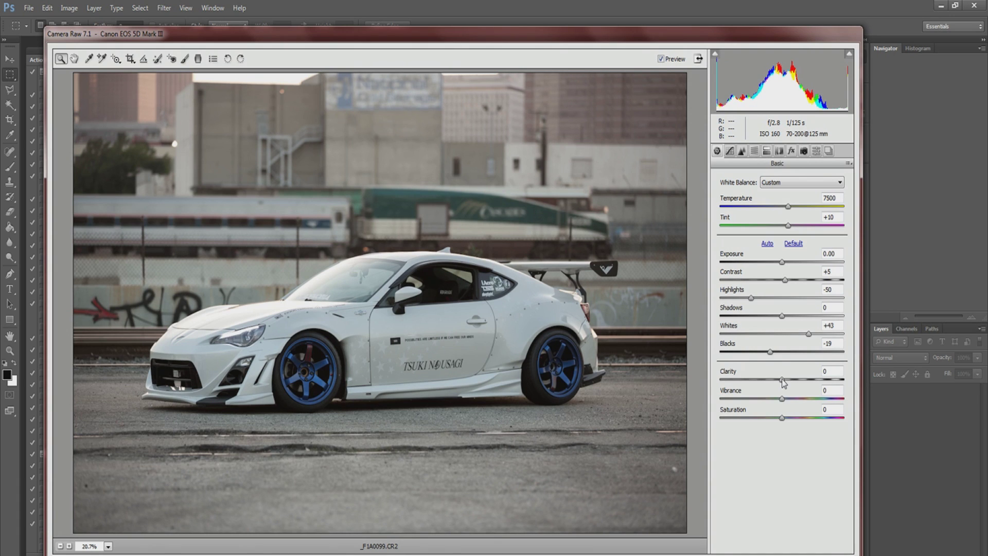
- Compare strong positive and negative Clarity on the photo, including +90, +53 and -28, then set Clarity to +12
{"action": "left_click_drag", "start_coordinate": [781, 380], "coordinate": [837, 380]}
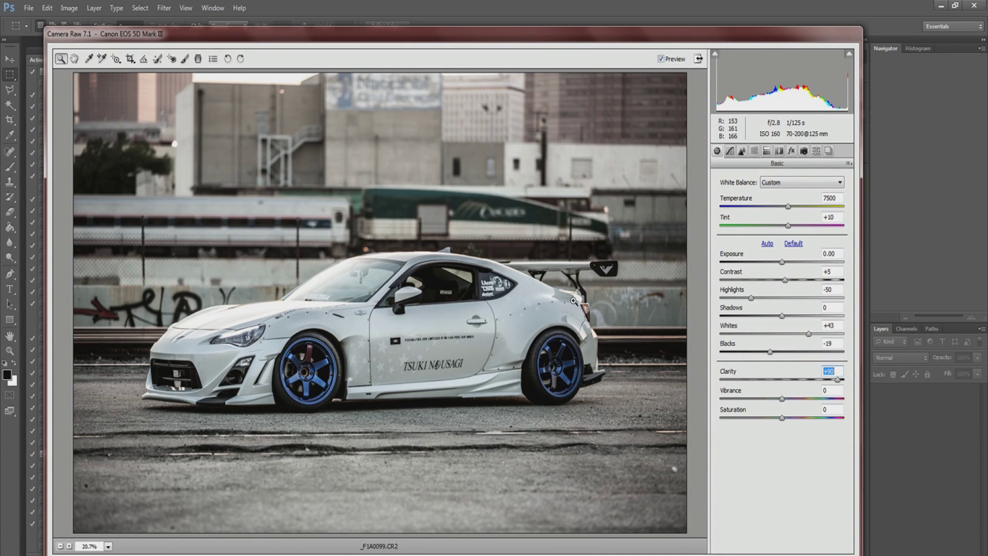
{"action": "left_click_drag", "start_coordinate": [837, 383], "coordinate": [753, 381]}
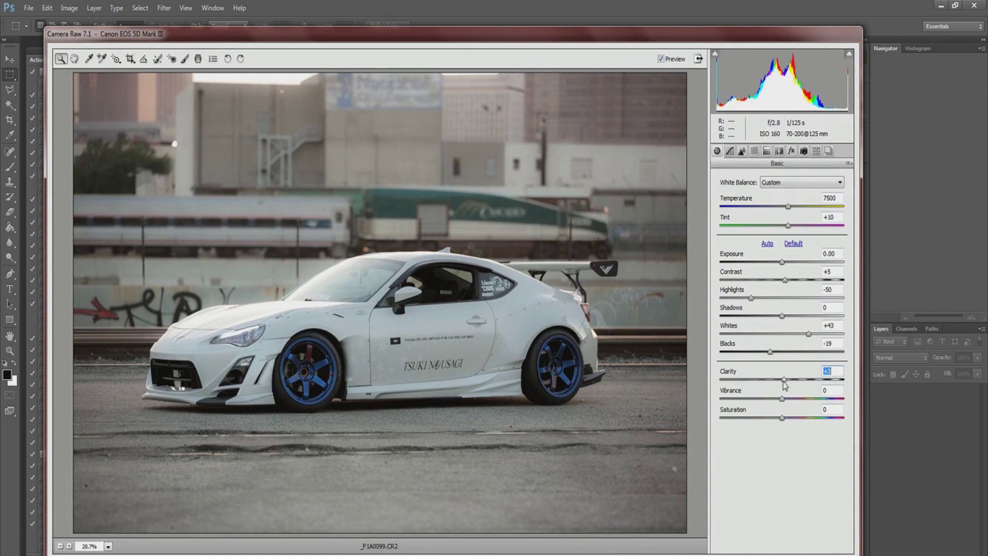
{"action": "left_click", "coordinate": [782, 381]}
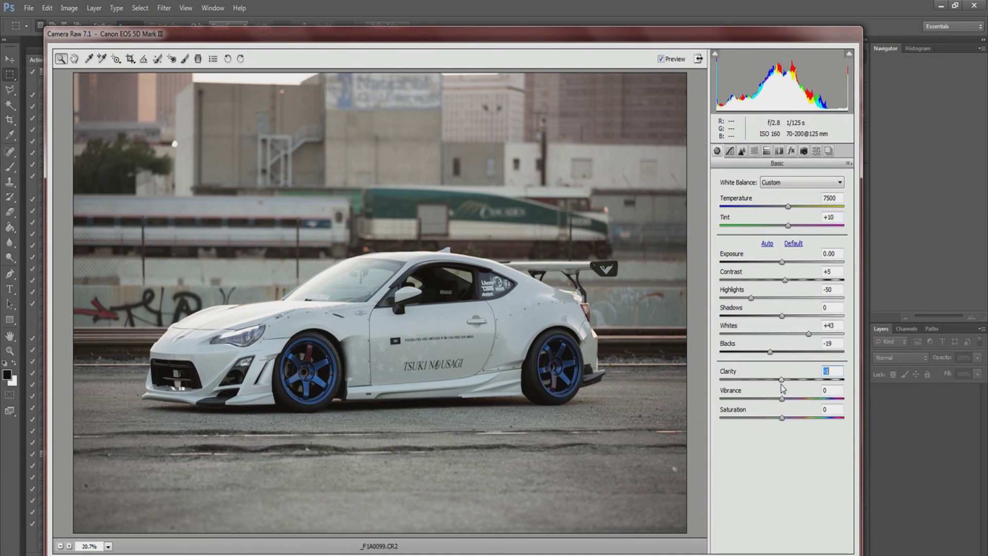
{"action": "left_click_drag", "start_coordinate": [781, 384], "coordinate": [815, 384]}
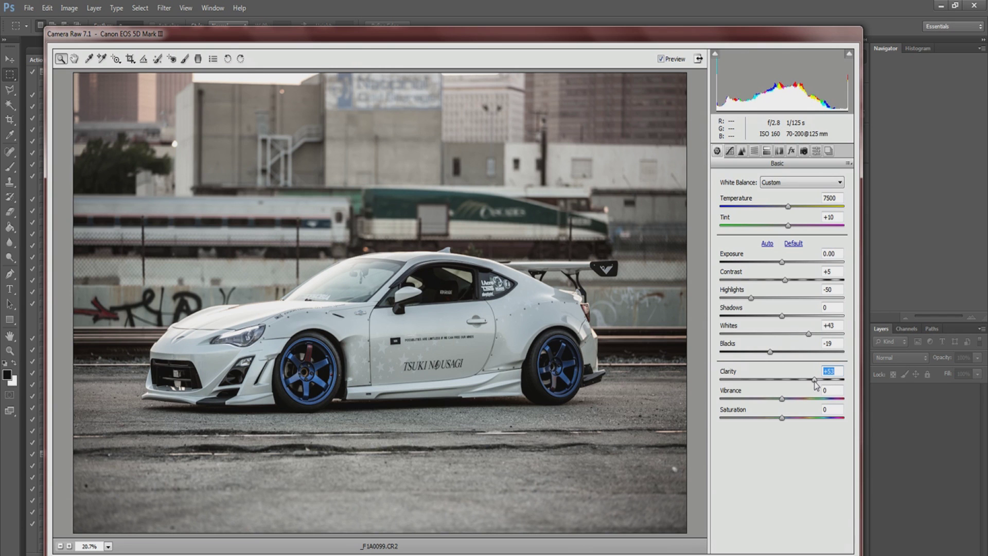
{"action": "left_click_drag", "start_coordinate": [815, 382], "coordinate": [765, 380]}
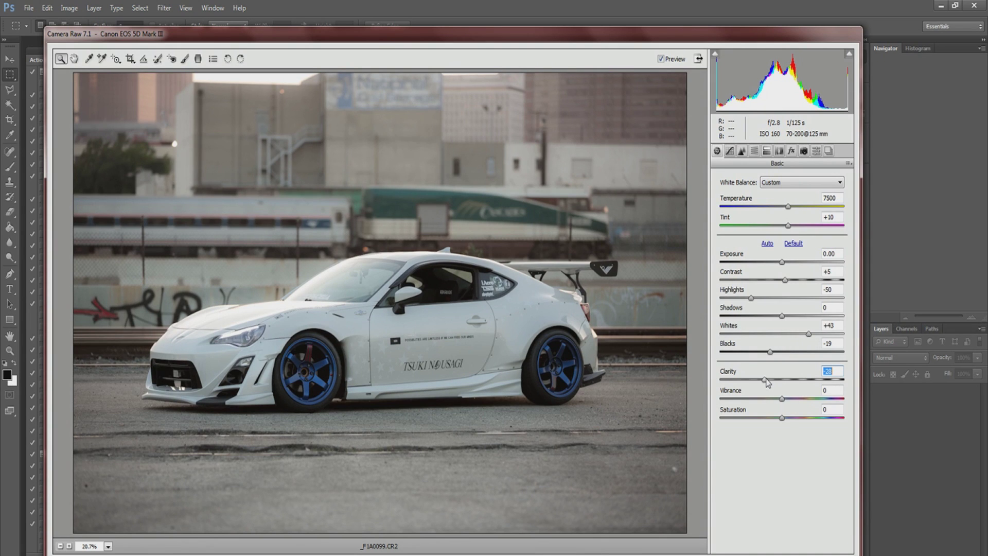
{"action": "left_click_drag", "start_coordinate": [766, 381], "coordinate": [782, 381]}
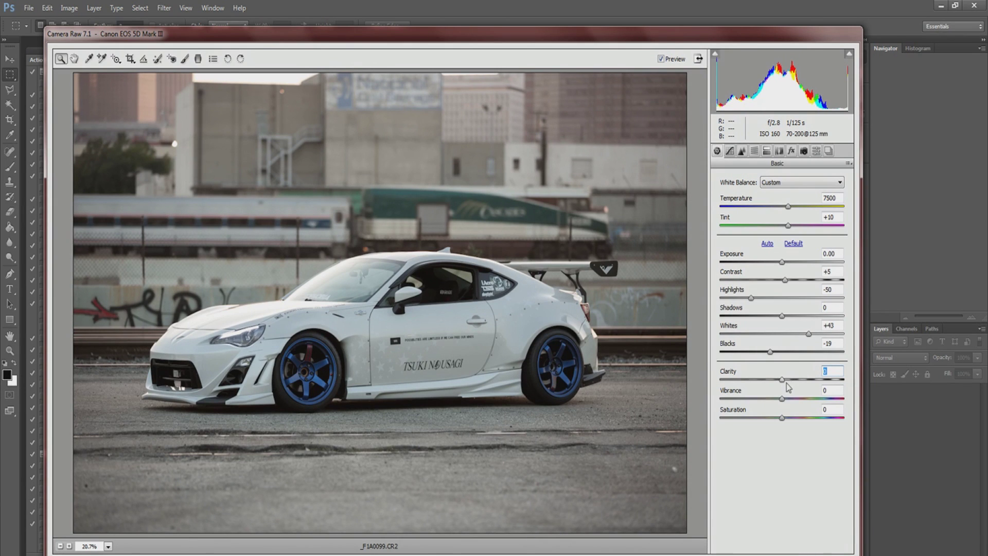
{"action": "left_click_drag", "start_coordinate": [782, 380], "coordinate": [794, 383]}
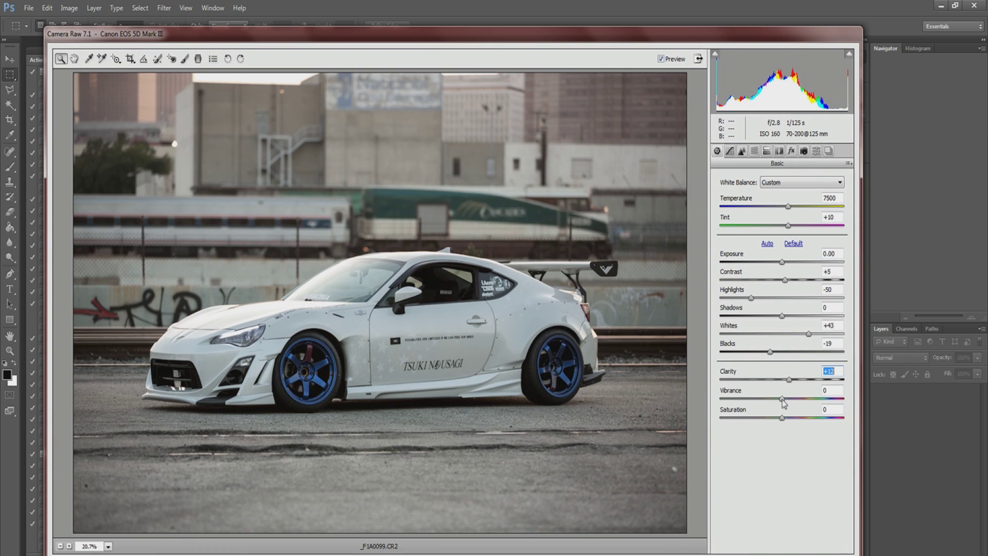
- Set Saturation to 0, try Vibrance at +38 and 0, and settle on a slight Vibrance boost
{"action": "left_click_drag", "start_coordinate": [783, 401], "coordinate": [794, 417]}
{"action": "type", "text": "0"}
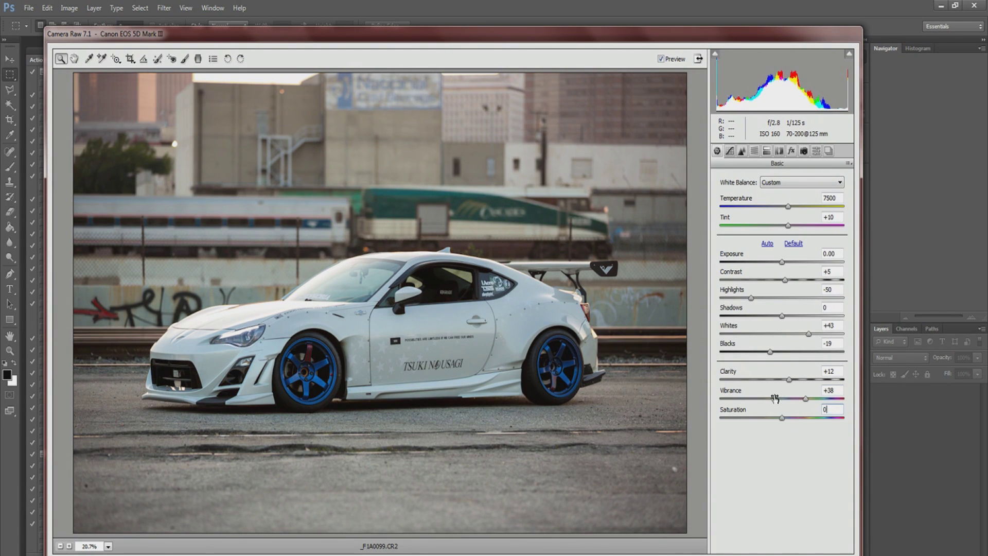
{"action": "left_click_drag", "start_coordinate": [807, 399], "coordinate": [782, 400]}
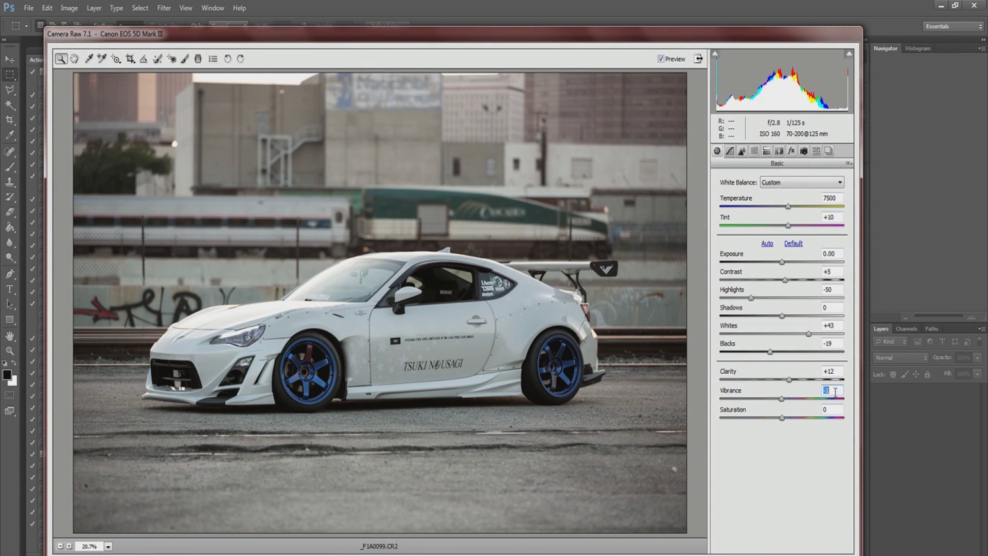
{"action": "type", "text": "0"}
{"action": "left_click_drag", "start_coordinate": [781, 398], "coordinate": [799, 399]}
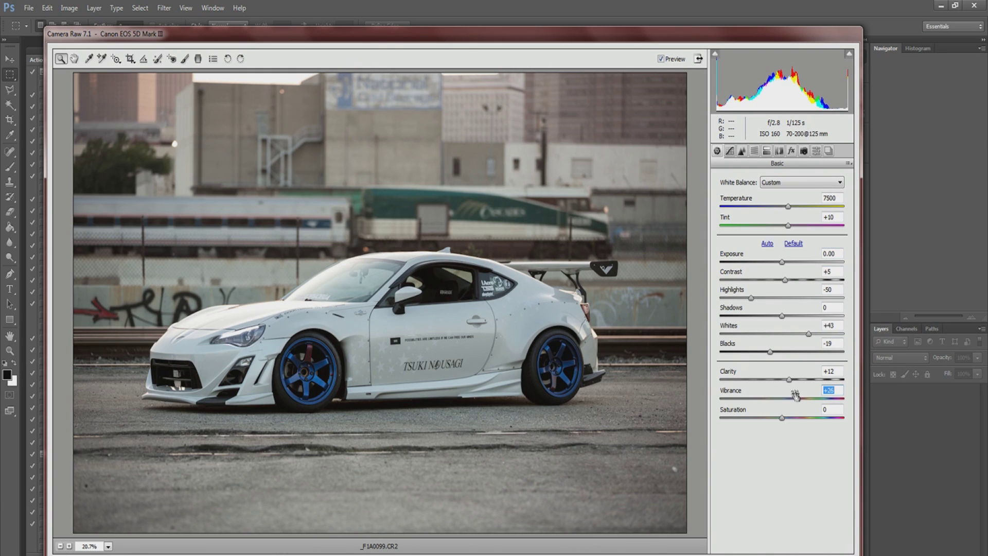
{"action": "left_click_drag", "start_coordinate": [798, 398], "coordinate": [785, 401]}
- Look at the Tone Curve settings, then set the Luminance noise reduction to 0 in the Detail settings
{"action": "left_click", "coordinate": [729, 151]}
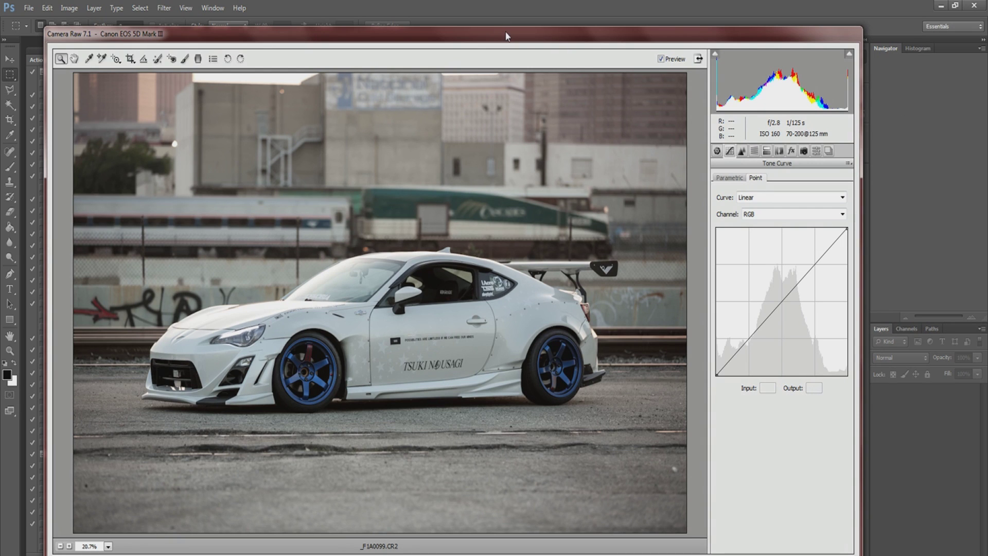
{"action": "left_click", "coordinate": [742, 150]}
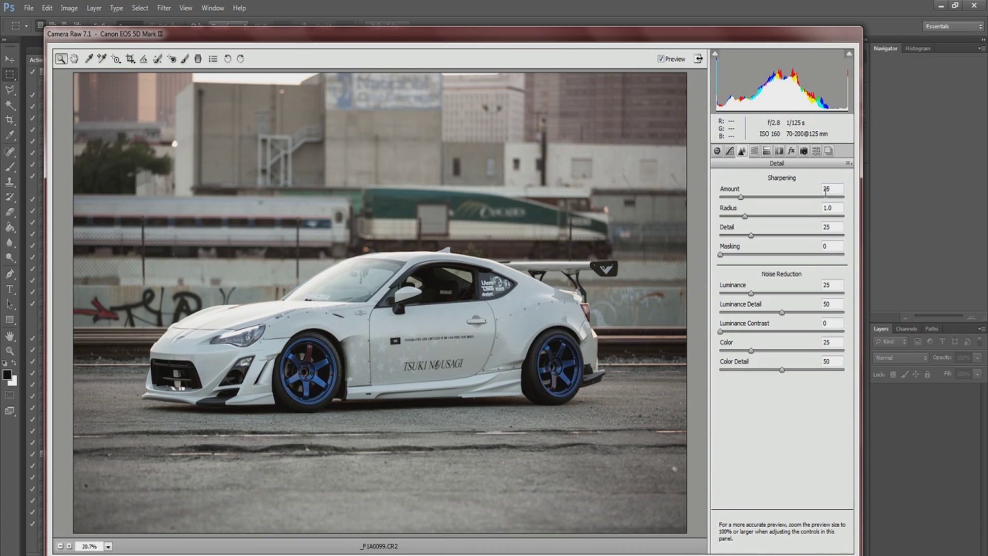
{"action": "left_click_drag", "start_coordinate": [754, 295], "coordinate": [713, 295]}
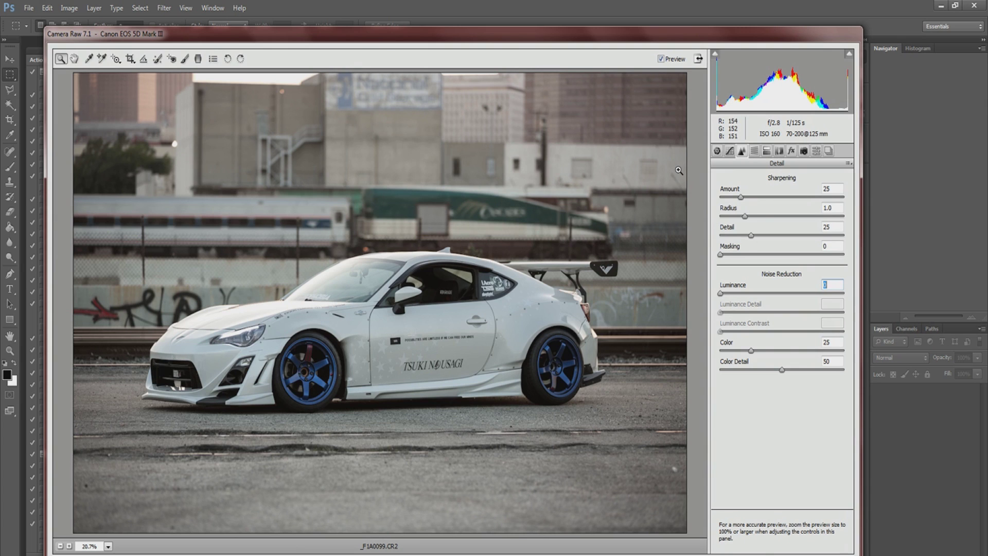
- Try a lower sharpening Amount, then set the Amount back to 25
{"action": "left_click", "coordinate": [835, 189]}
{"action": "key", "text": "shift+Down"}
{"action": "key", "text": "shift+Down"}
{"action": "key", "text": "shift+Down"}
{"action": "type", "text": "25"}
- Inspect the front wheel at 200%, try Luminance noise reduction at 100, and settle on 25
{"action": "left_click", "coordinate": [307, 341]}
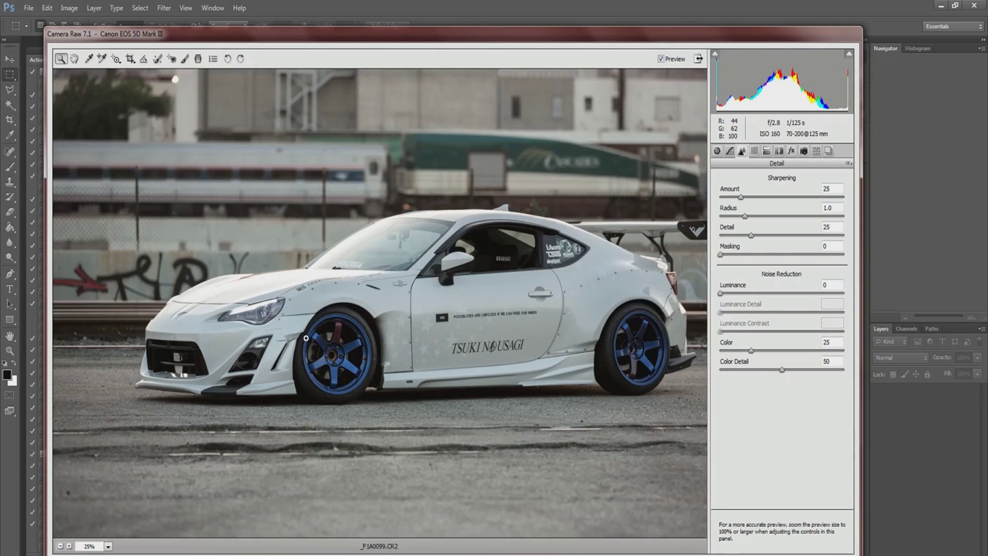
{"action": "left_click", "coordinate": [344, 299]}
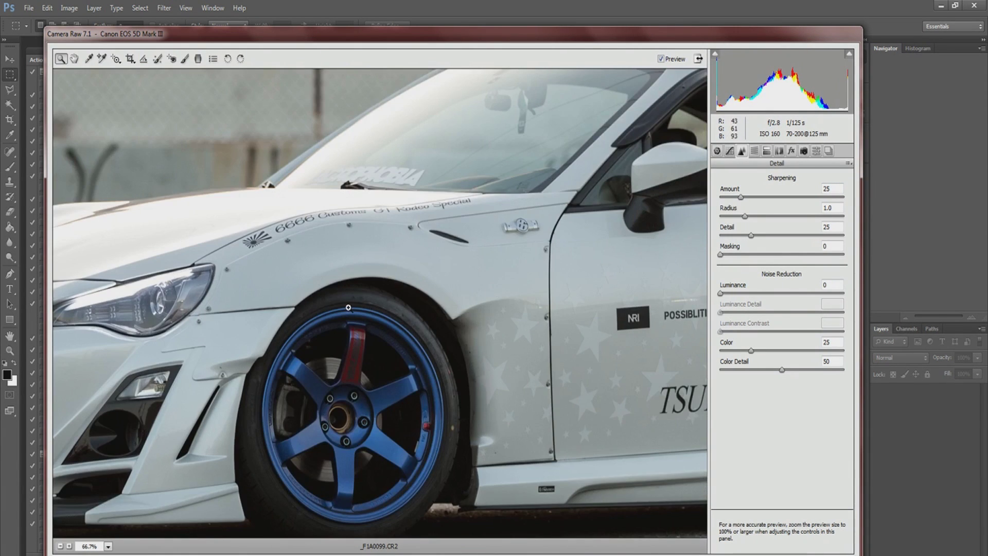
{"action": "left_click", "coordinate": [348, 307]}
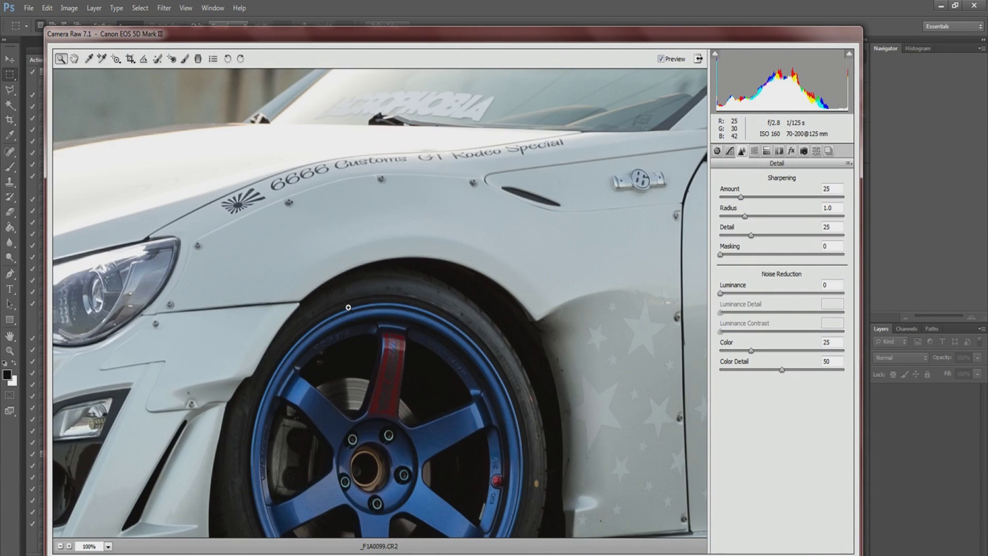
{"action": "left_click", "coordinate": [366, 291]}
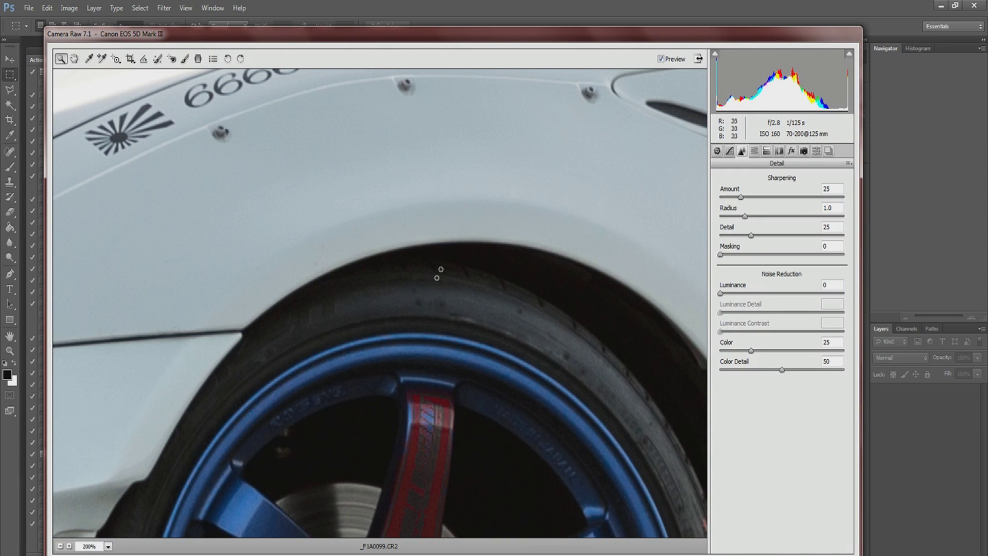
{"action": "left_click_drag", "start_coordinate": [441, 256], "coordinate": [443, 273]}
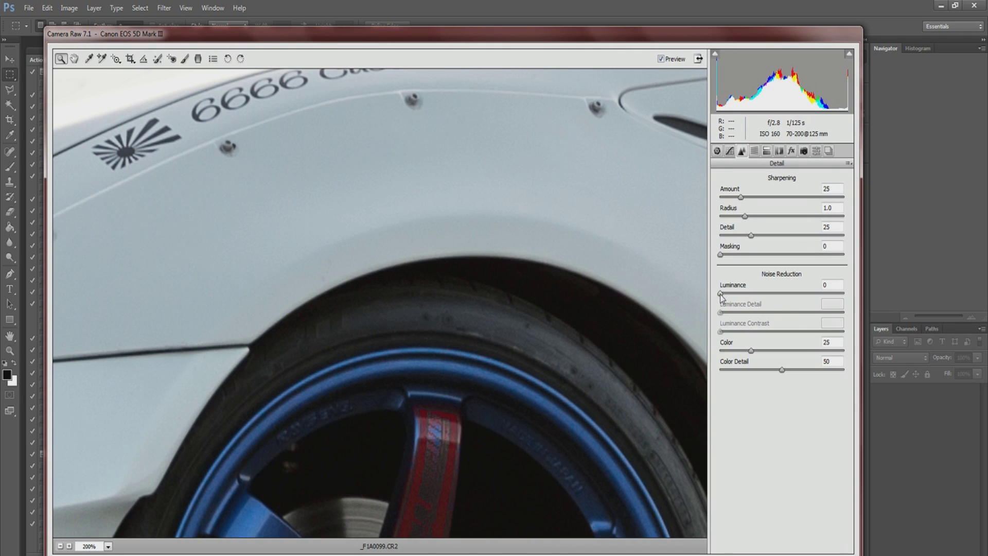
{"action": "left_click_drag", "start_coordinate": [721, 295], "coordinate": [850, 301]}
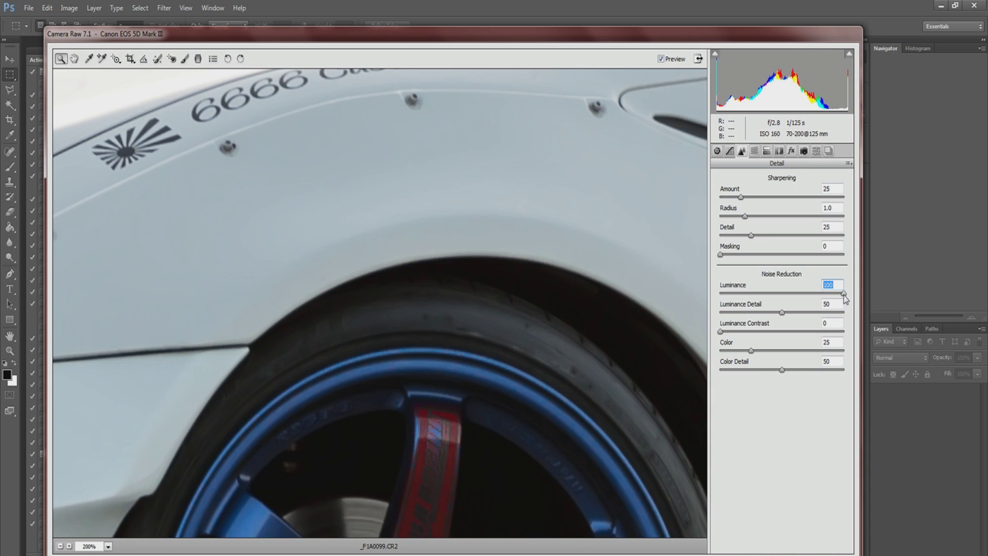
{"action": "left_click_drag", "start_coordinate": [844, 295], "coordinate": [785, 296]}
{"action": "left_click_drag", "start_coordinate": [783, 294], "coordinate": [744, 294]}
{"action": "left_click_drag", "start_coordinate": [745, 294], "coordinate": [751, 294]}
{"action": "left_click", "coordinate": [61, 546]}
{"action": "left_click", "coordinate": [61, 546]}
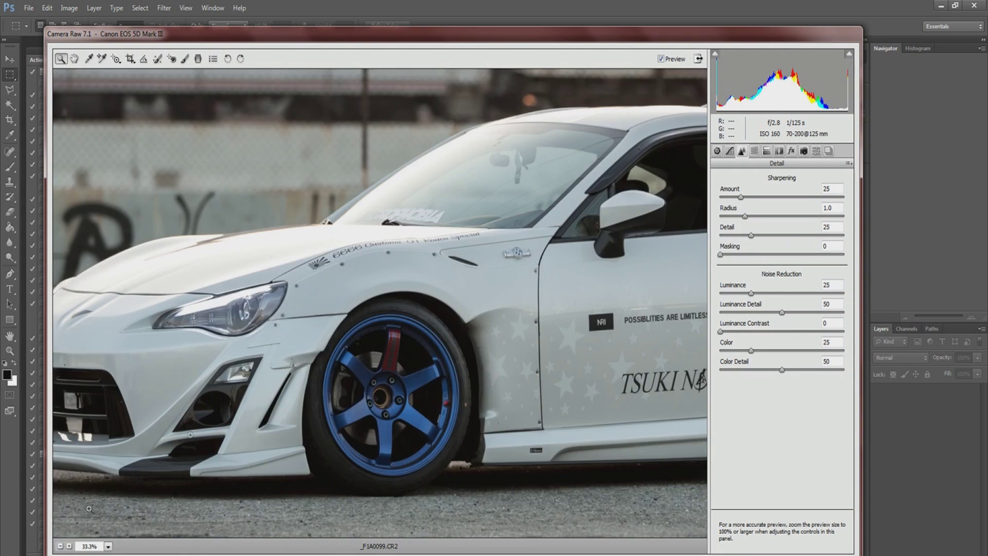
- Try the HSL saturation of the Blues at -100 and -26 and the Reds at -100, then reset both to 0
{"action": "left_click", "coordinate": [60, 547]}
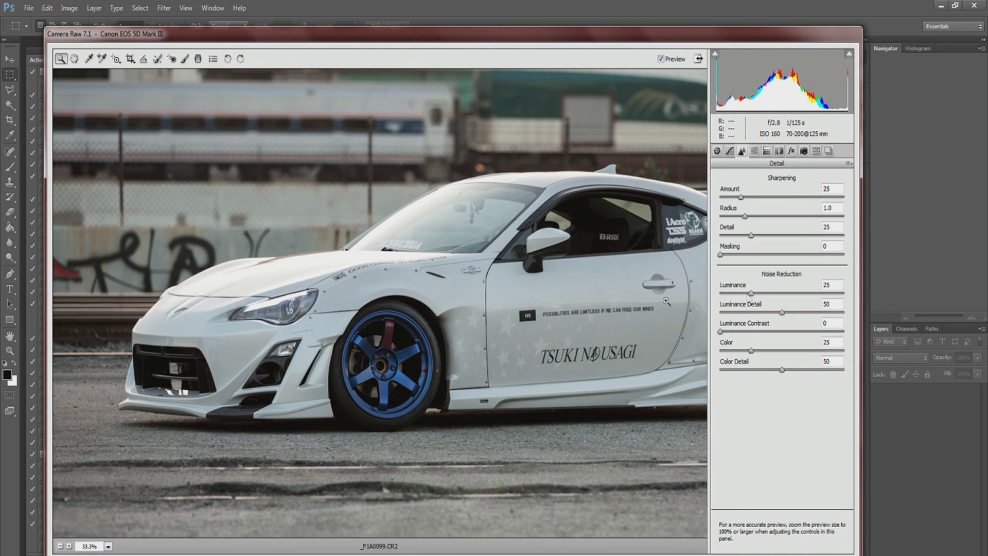
{"action": "left_click", "coordinate": [384, 301]}
{"action": "left_click", "coordinate": [385, 302]}
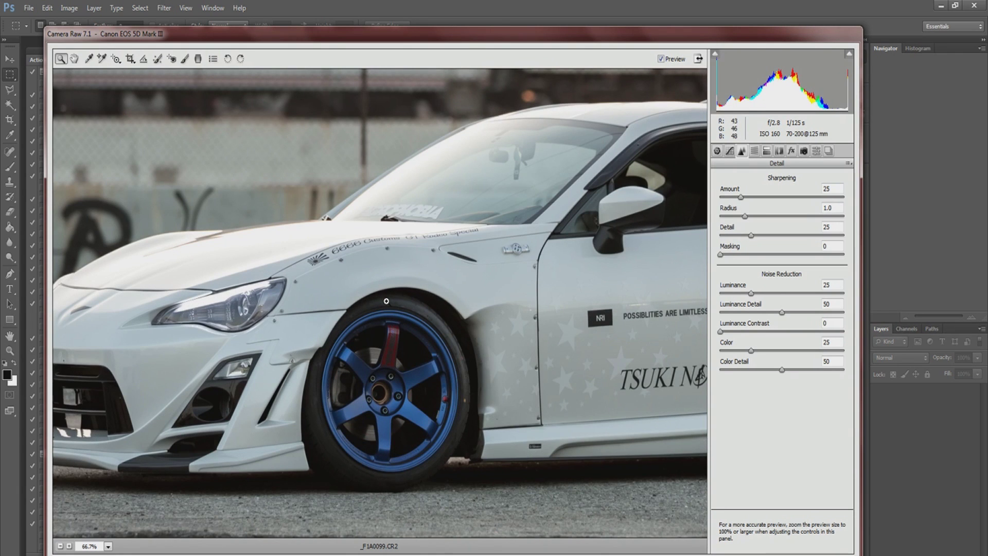
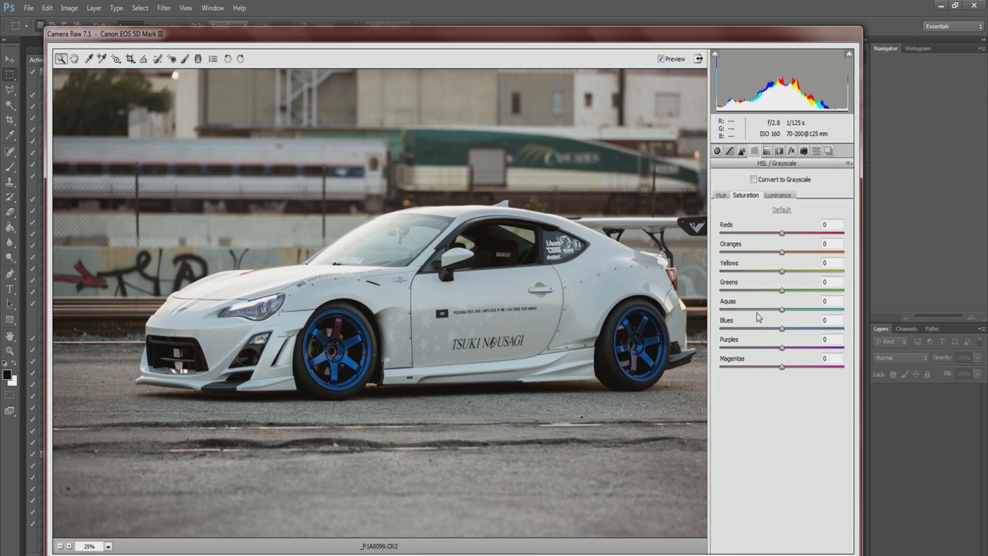
{"action": "left_click_drag", "start_coordinate": [782, 330], "coordinate": [718, 332]}
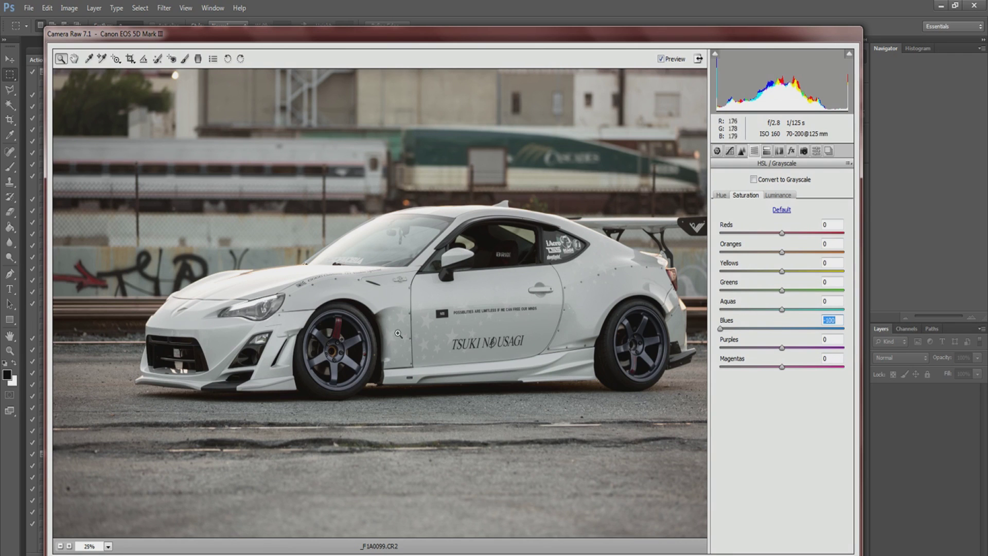
{"action": "left_click_drag", "start_coordinate": [721, 332], "coordinate": [766, 332]}
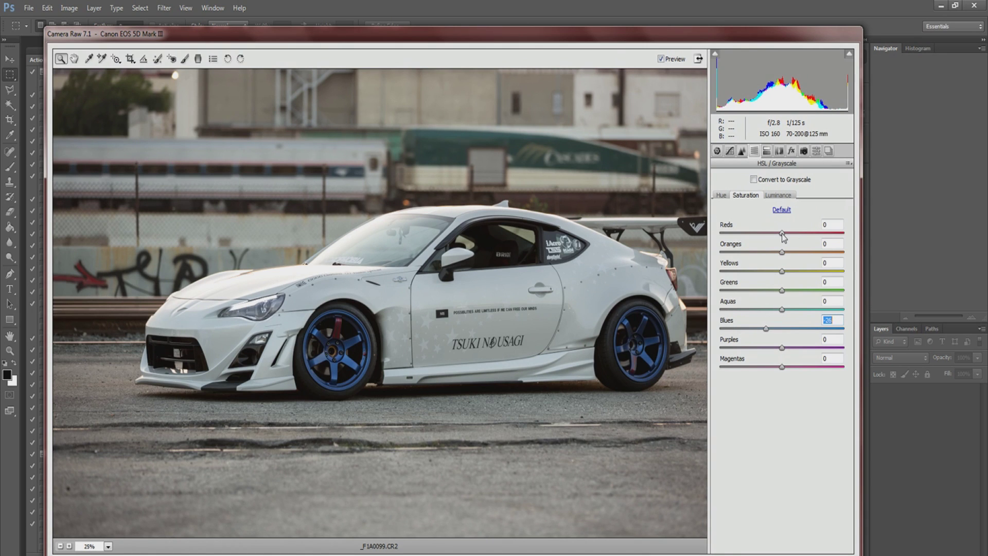
{"action": "left_click_drag", "start_coordinate": [782, 234], "coordinate": [709, 234]}
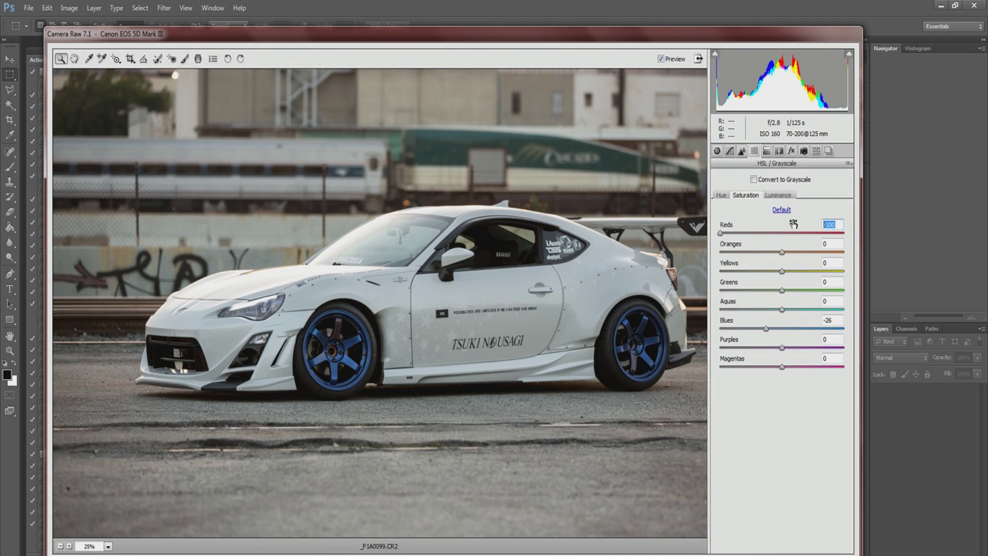
{"action": "type", "text": "0"}
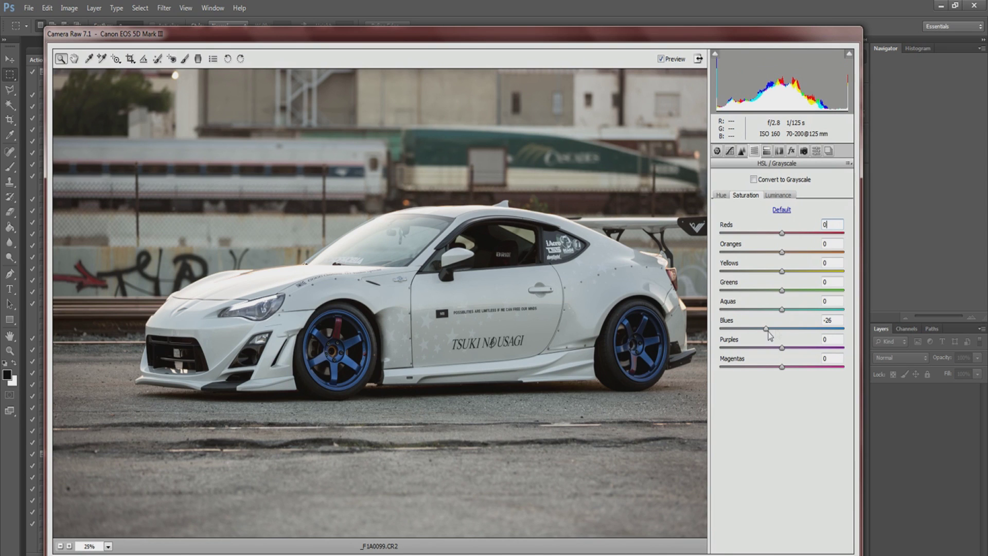
{"action": "left_click", "coordinate": [833, 320]}
{"action": "type", "text": "0"}
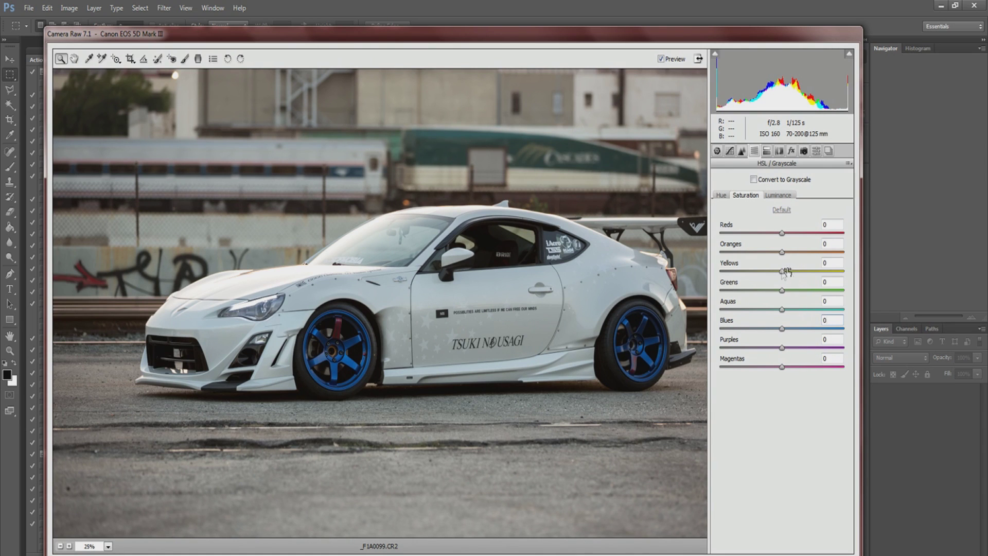
- Set the saturation of Yellows to -33, Oranges to -36 and Blues to -9, and inspect the headlight at 200%
{"action": "left_click_drag", "start_coordinate": [782, 273], "coordinate": [761, 269]}
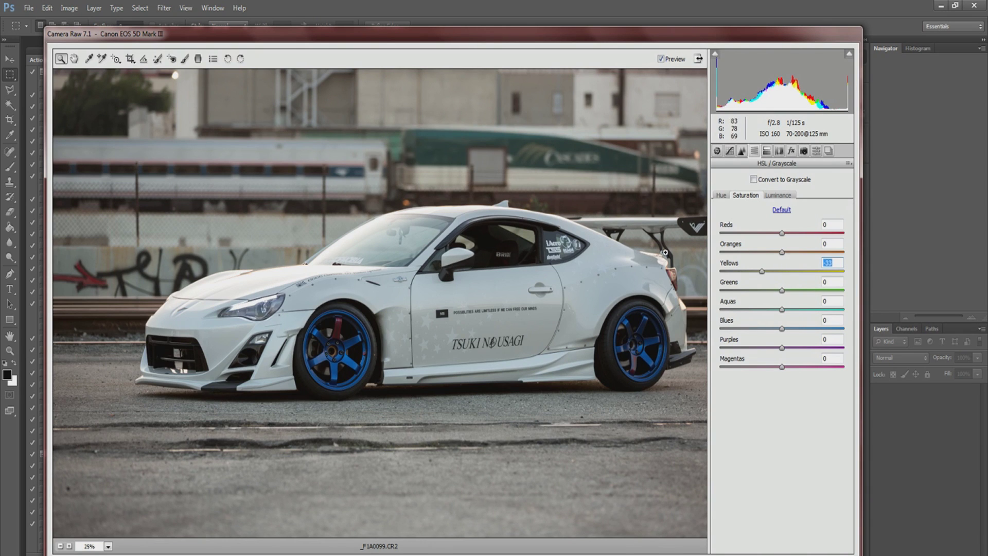
{"action": "left_click_drag", "start_coordinate": [781, 252], "coordinate": [760, 252]}
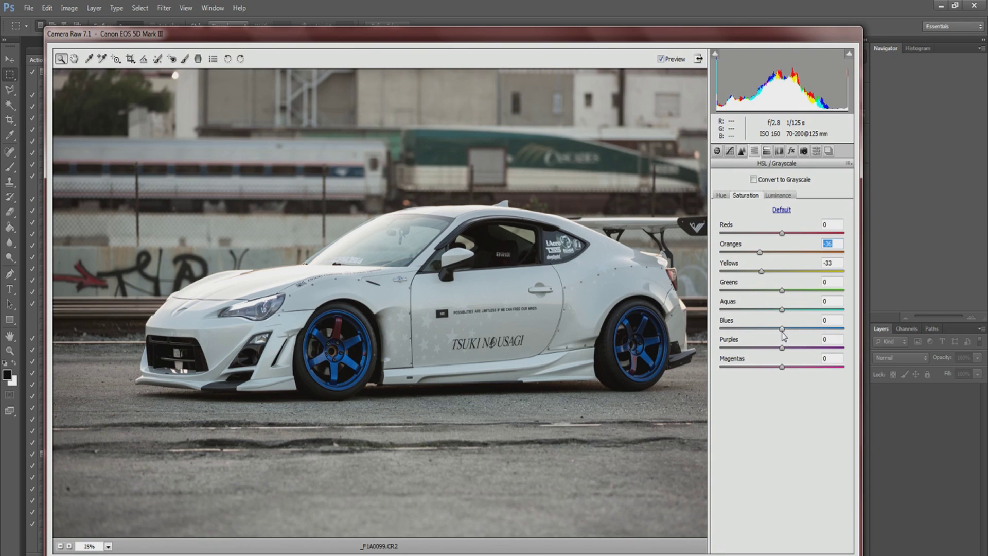
{"action": "mouse_move", "coordinate": [782, 335]}
{"action": "left_mouse_down"}
{"action": "mouse_move", "coordinate": [759, 329]}
{"action": "mouse_move", "coordinate": [777, 337]}
{"action": "left_mouse_up"}
{"action": "left_click", "coordinate": [254, 304]}
{"action": "left_click", "coordinate": [288, 309]}
{"action": "left_click", "coordinate": [350, 314]}
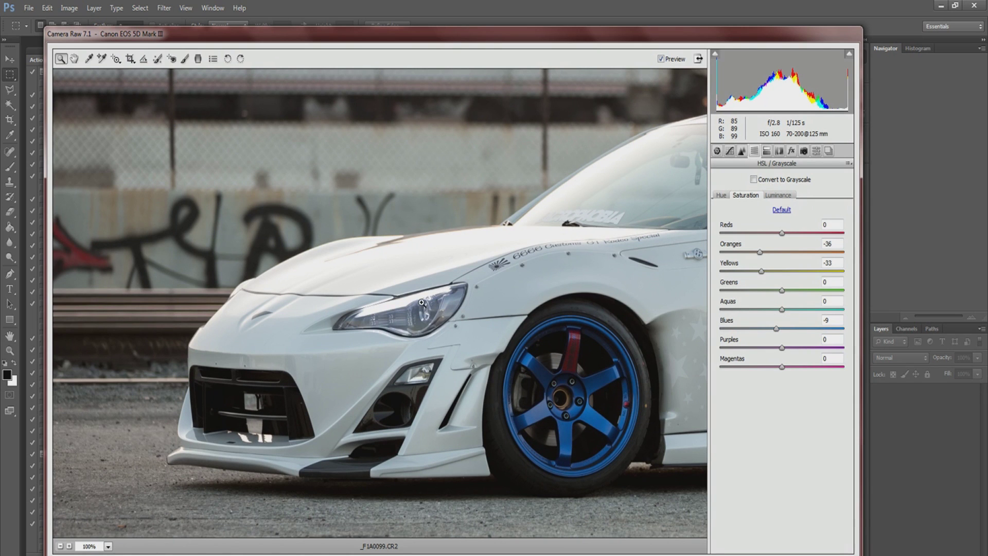
{"action": "left_click", "coordinate": [392, 325]}
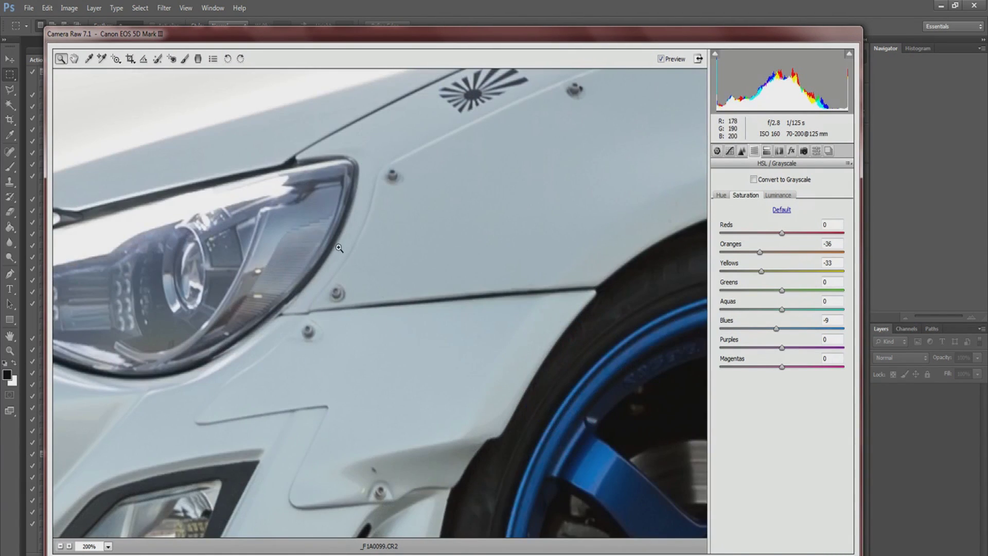
{"action": "left_click_drag", "start_coordinate": [209, 244], "coordinate": [437, 256]}
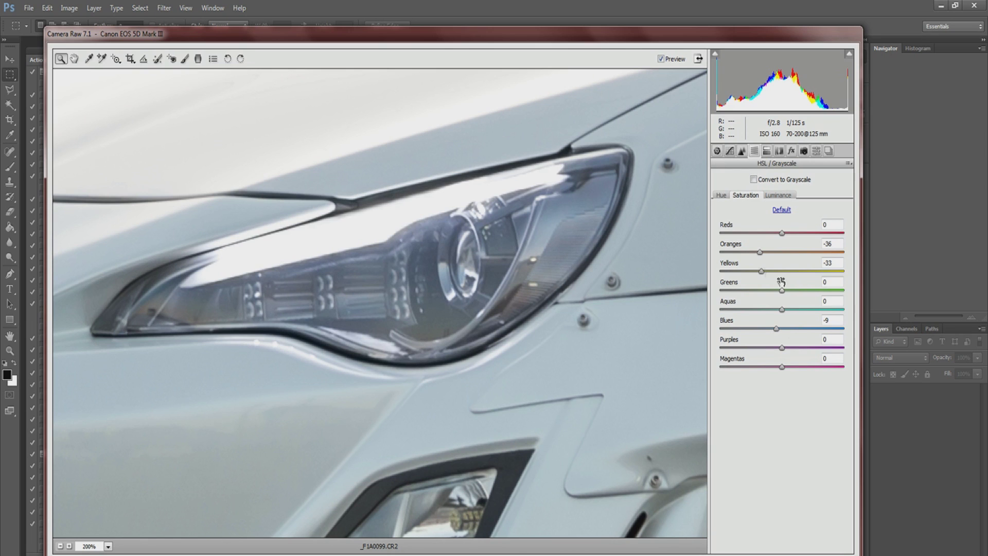
- Reduce the colour cast in the headlight by setting the saturation of Purples to -41 and Magentas to -37
{"action": "left_click", "coordinate": [766, 151]}
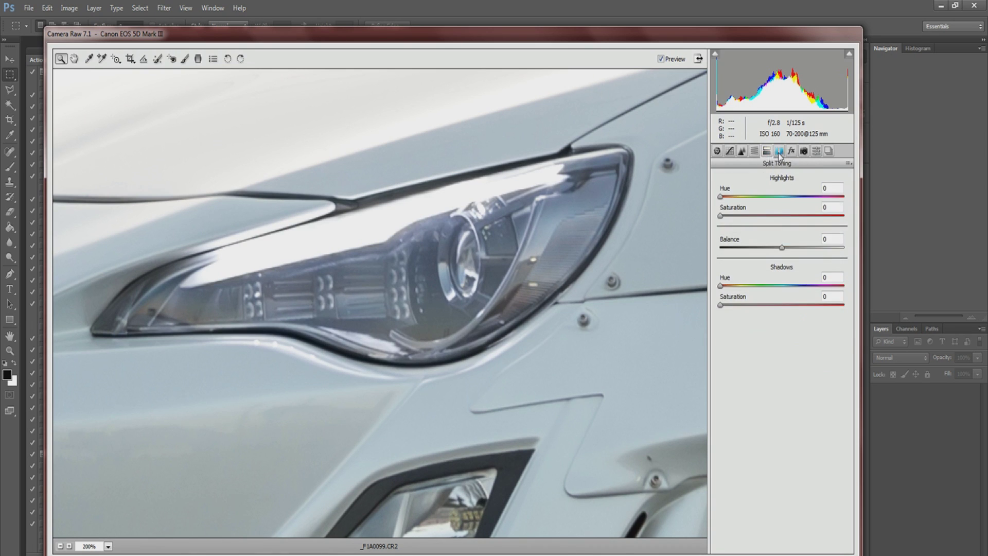
{"action": "left_click", "coordinate": [778, 151]}
{"action": "left_click", "coordinate": [754, 151]}
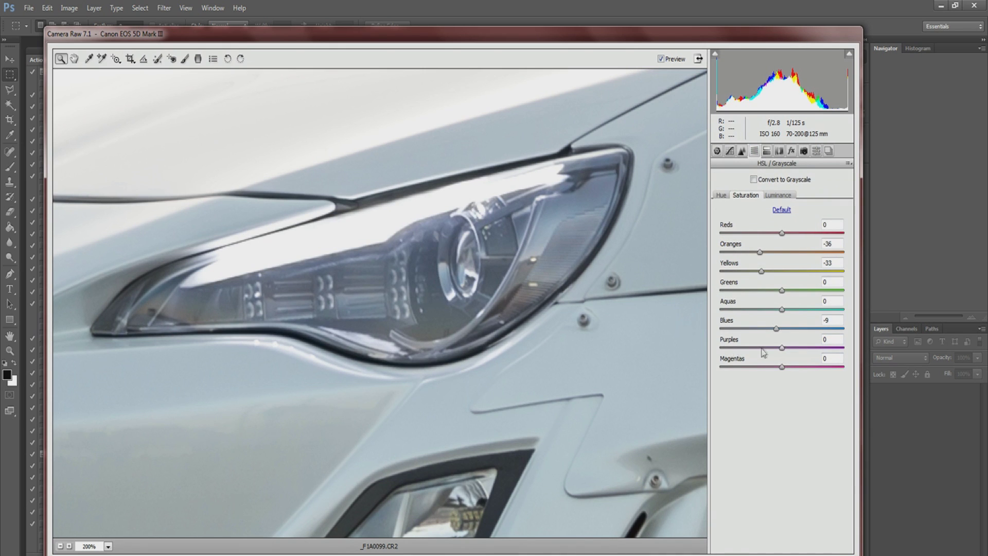
{"action": "left_click_drag", "start_coordinate": [783, 350], "coordinate": [760, 367]}
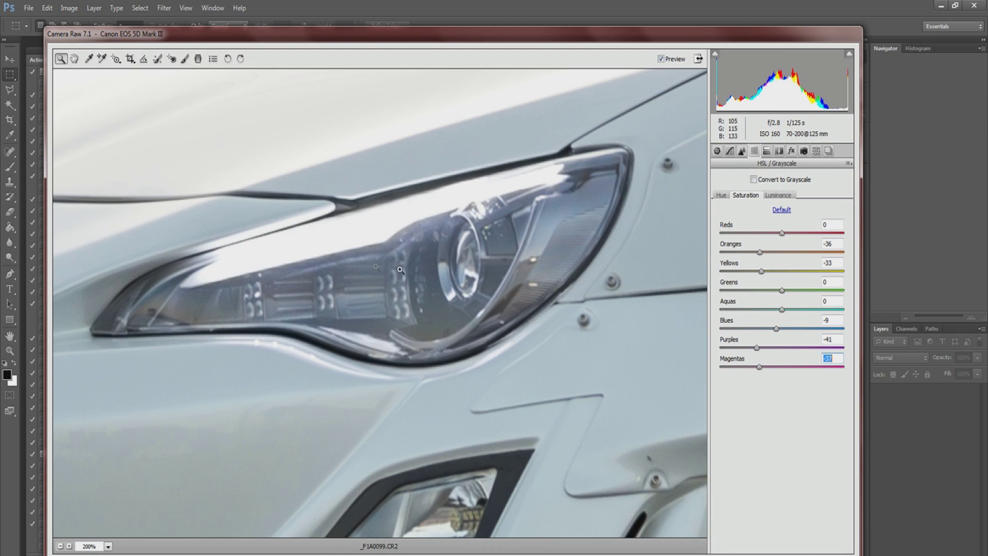
{"action": "left_click", "coordinate": [363, 258]}
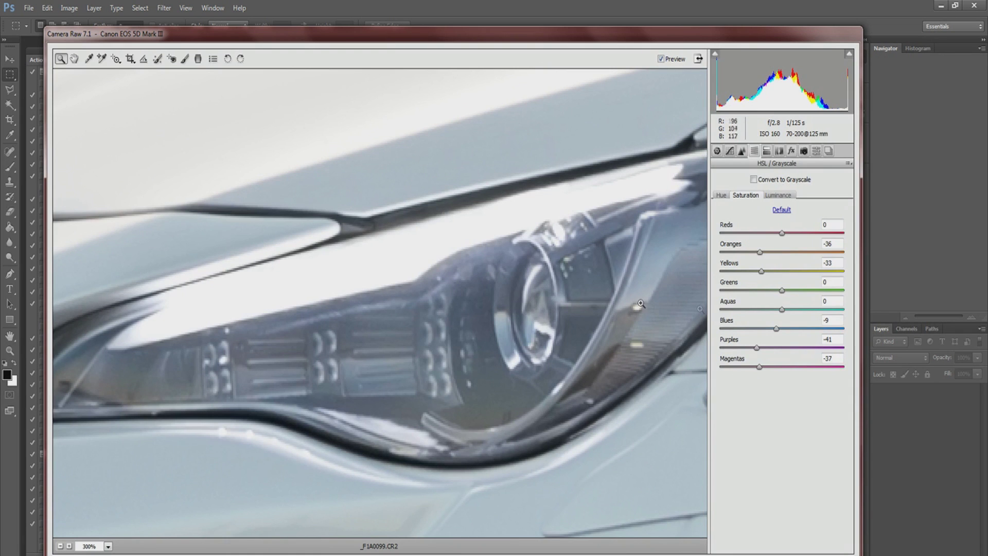
{"action": "left_click", "coordinate": [60, 546]}
{"action": "left_click", "coordinate": [60, 546]}
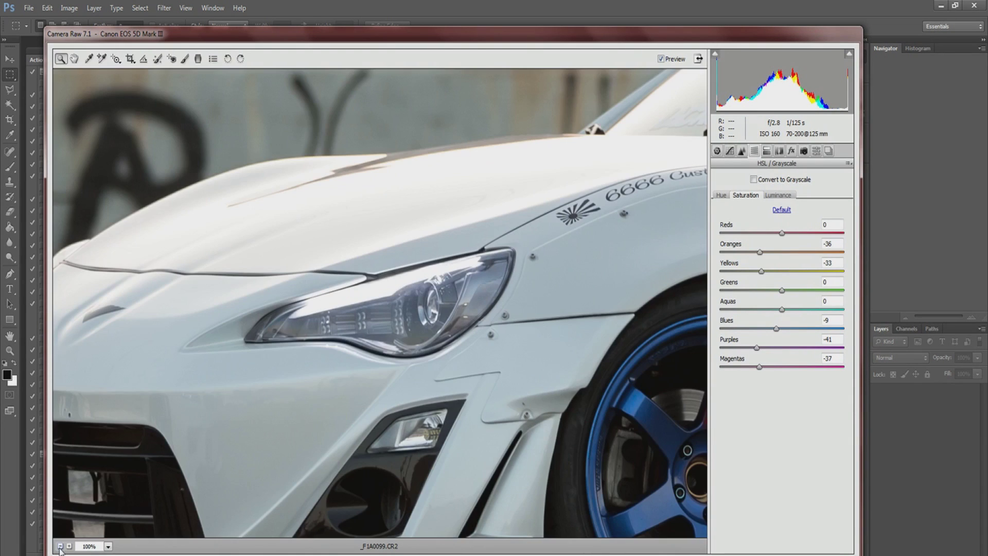
{"action": "left_click", "coordinate": [61, 546]}
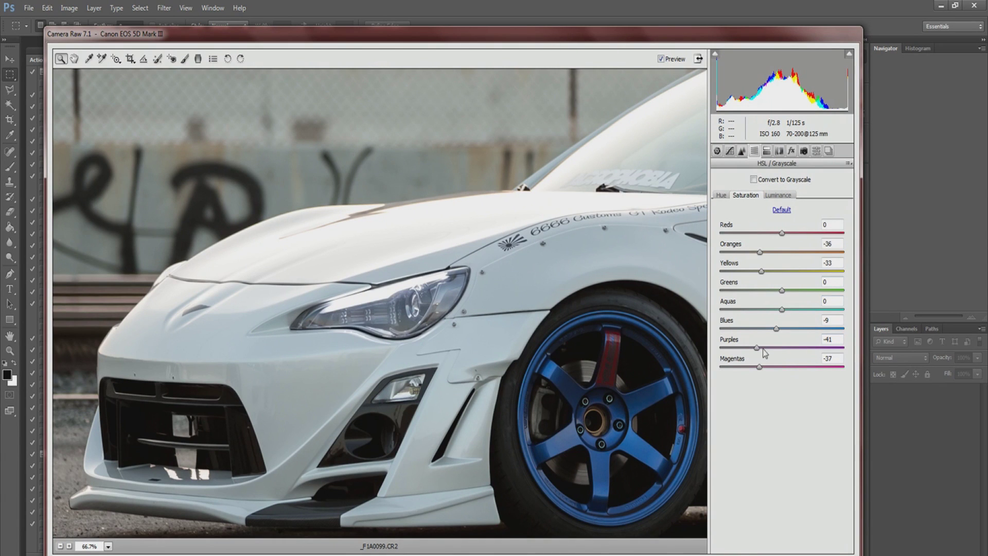
- In the Lens Corrections colour settings, leave Remove Chromatic Aberration enabled and set the Defringe Purple Amount to 10
{"action": "left_click", "coordinate": [767, 151]}
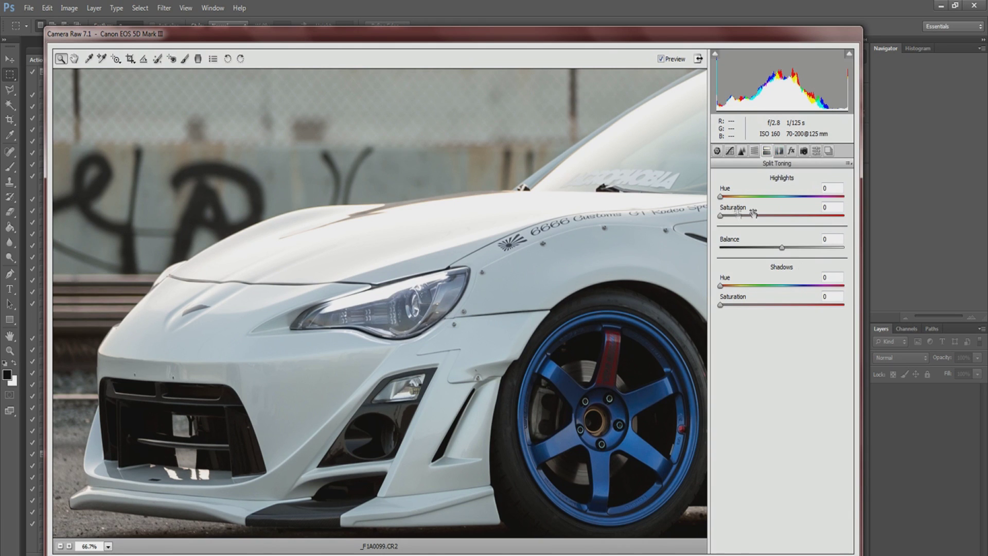
{"action": "left_click", "coordinate": [779, 152]}
{"action": "left_click", "coordinate": [742, 196]}
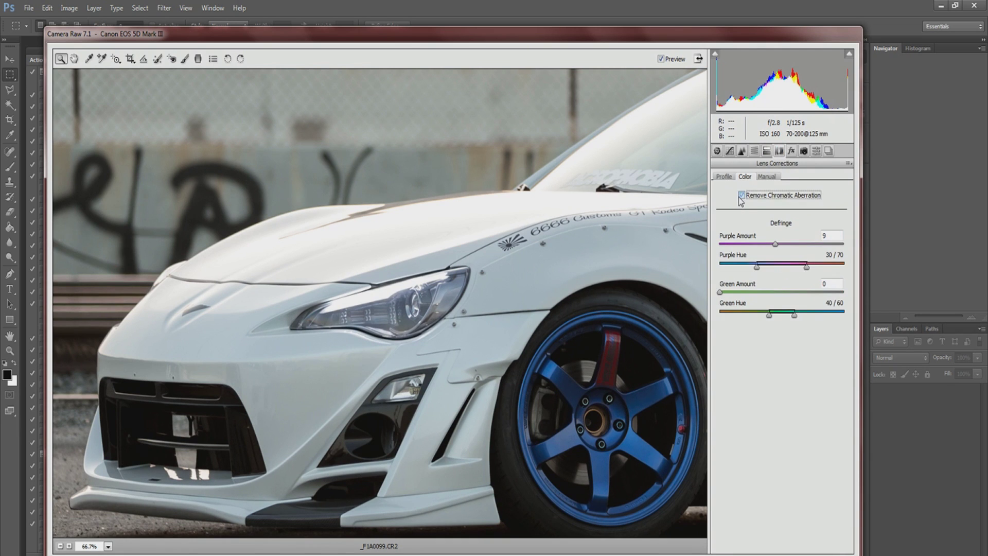
{"action": "left_click", "coordinate": [745, 197]}
{"action": "mouse_move", "coordinate": [775, 244]}
{"action": "left_mouse_down"}
{"action": "mouse_move", "coordinate": [737, 247]}
{"action": "mouse_move", "coordinate": [789, 245]}
{"action": "mouse_move", "coordinate": [731, 246]}
{"action": "mouse_move", "coordinate": [782, 247]}
{"action": "left_mouse_up"}
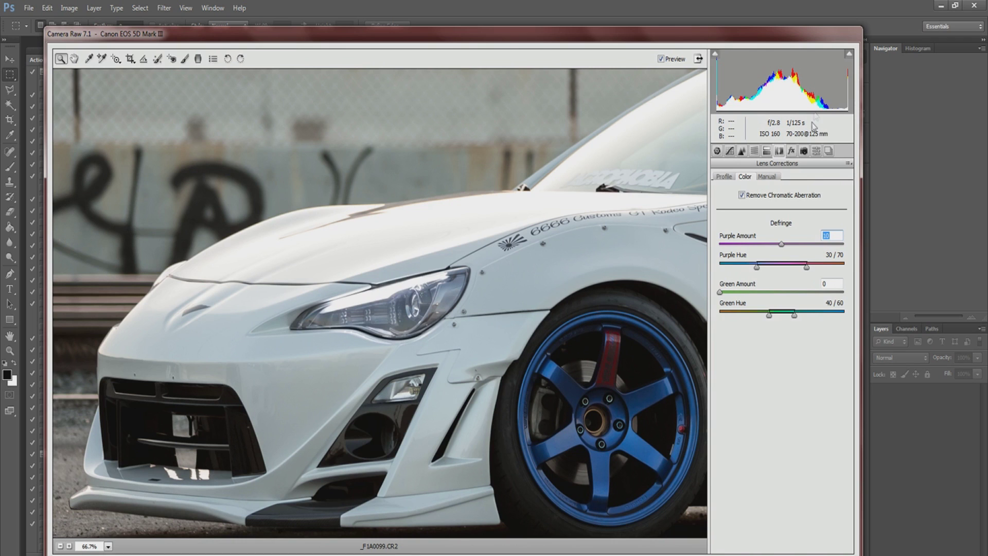
- Look through the Effects and Camera Calibration settings, then return to the Lens Corrections
{"action": "left_click", "coordinate": [792, 152]}
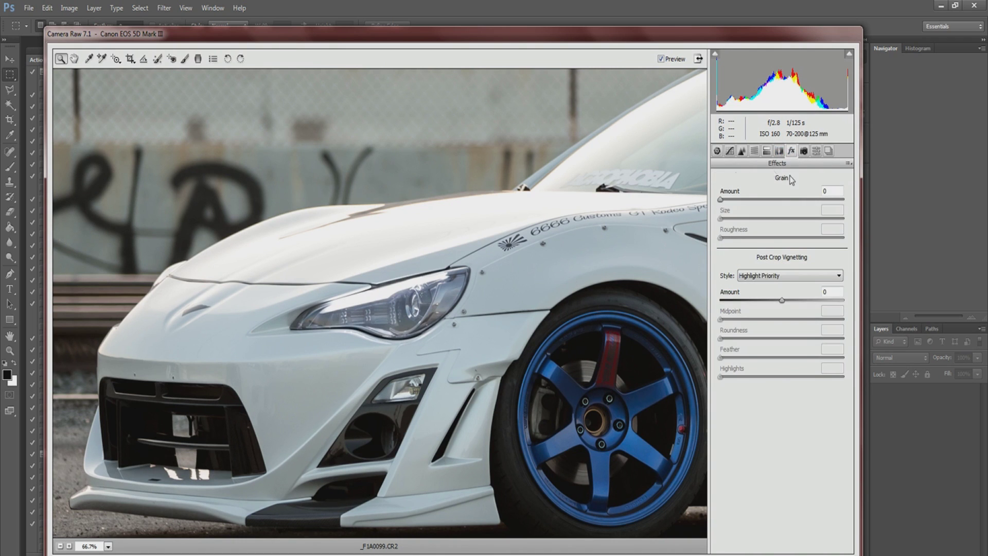
{"action": "left_click", "coordinate": [817, 151]}
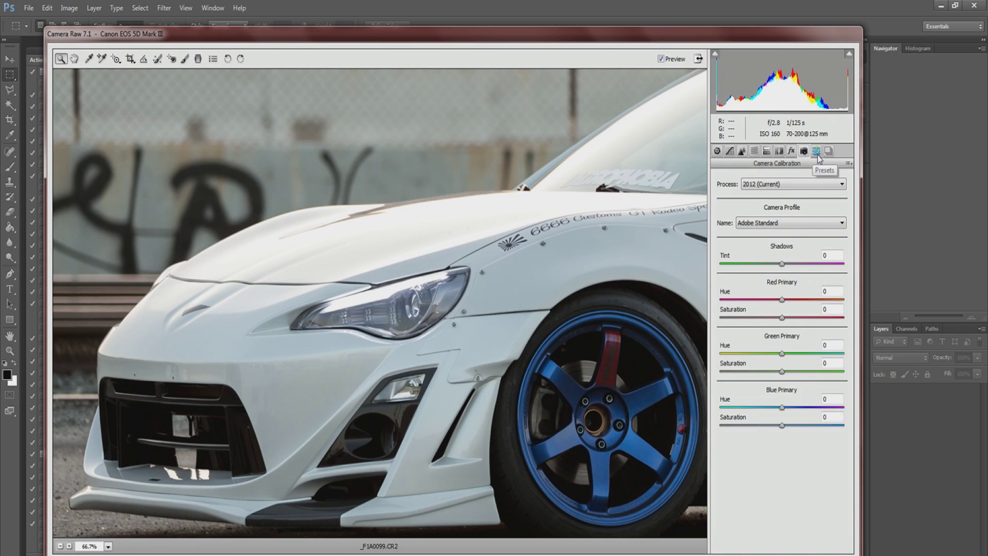
{"action": "left_click", "coordinate": [817, 154]}
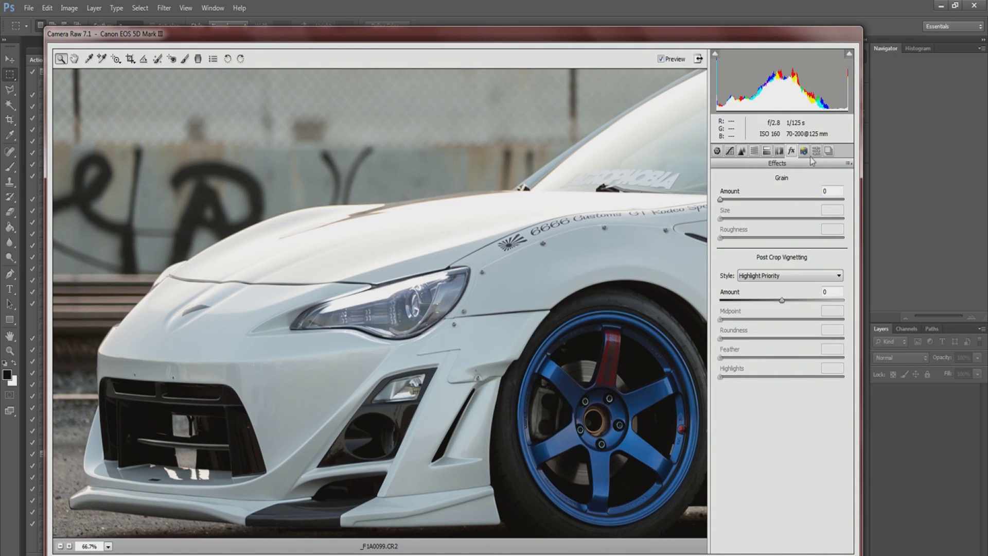
{"action": "left_click", "coordinate": [779, 150]}
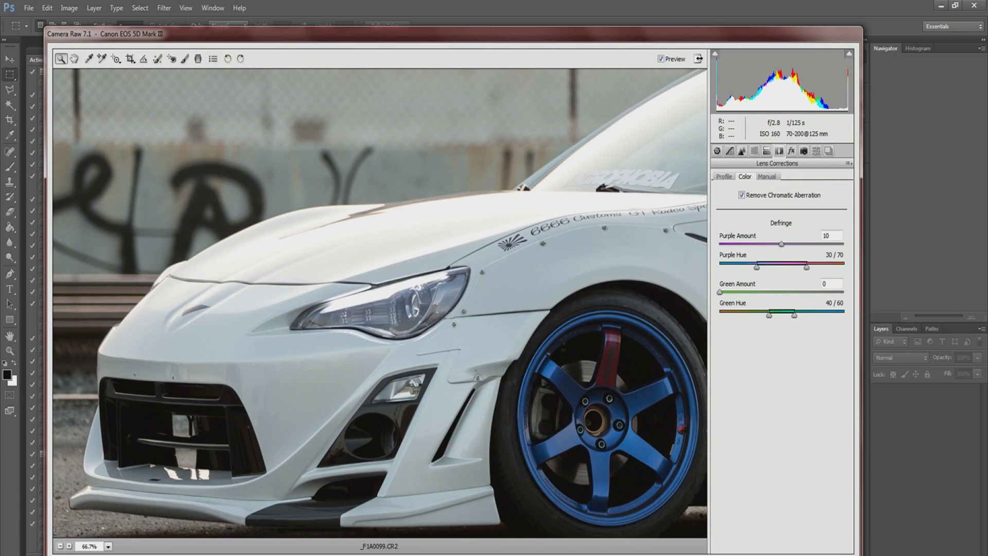
- Review the whole car photo at zoom levels from 12.5% to 33.3%, then open the processed image in Photoshop
{"action": "left_click", "coordinate": [60, 546]}
{"action": "left_click", "coordinate": [59, 546]}
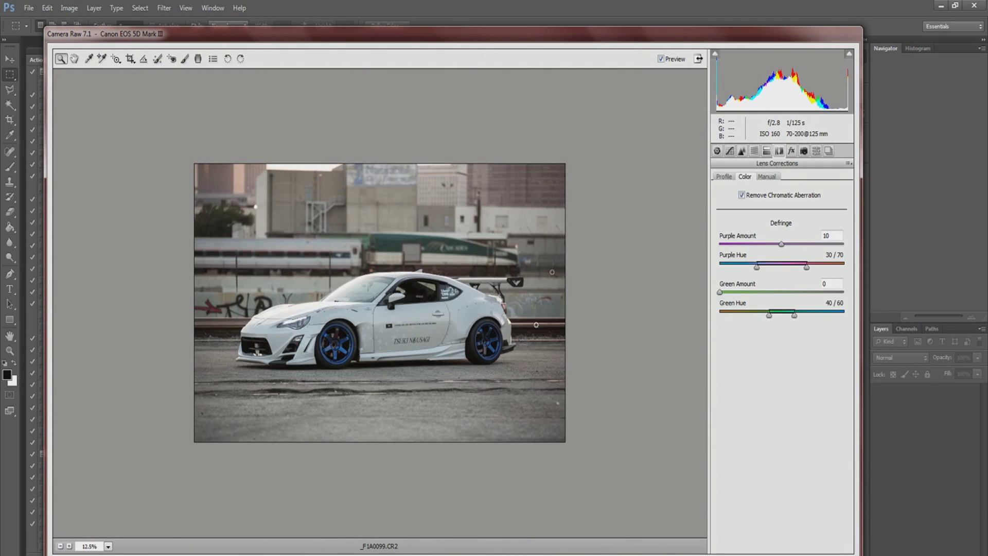
{"action": "left_click", "coordinate": [69, 546]}
{"action": "left_click", "coordinate": [69, 547]}
{"action": "left_click", "coordinate": [69, 547]}
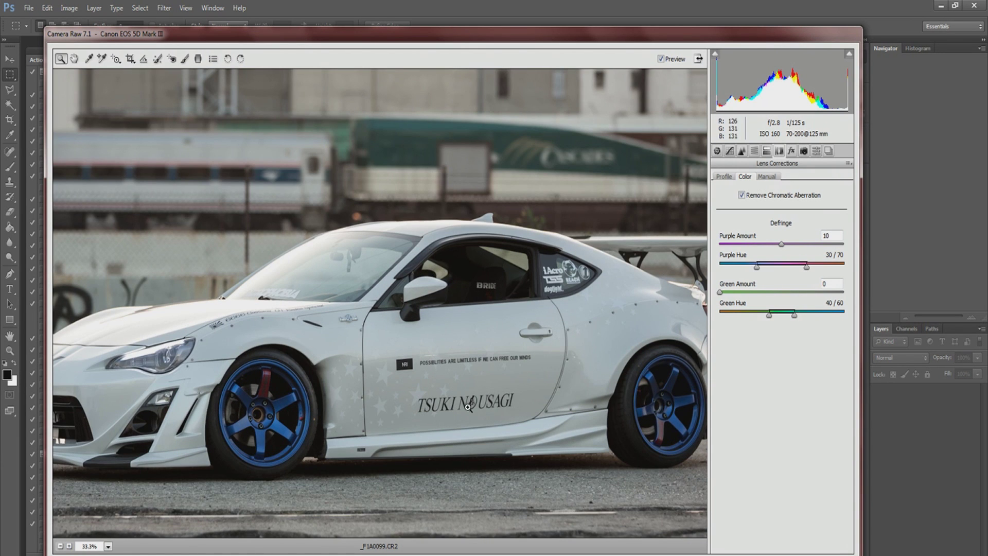
{"action": "left_click", "coordinate": [61, 546]}
{"action": "left_click", "coordinate": [60, 546]}
{"action": "left_click", "coordinate": [61, 546]}
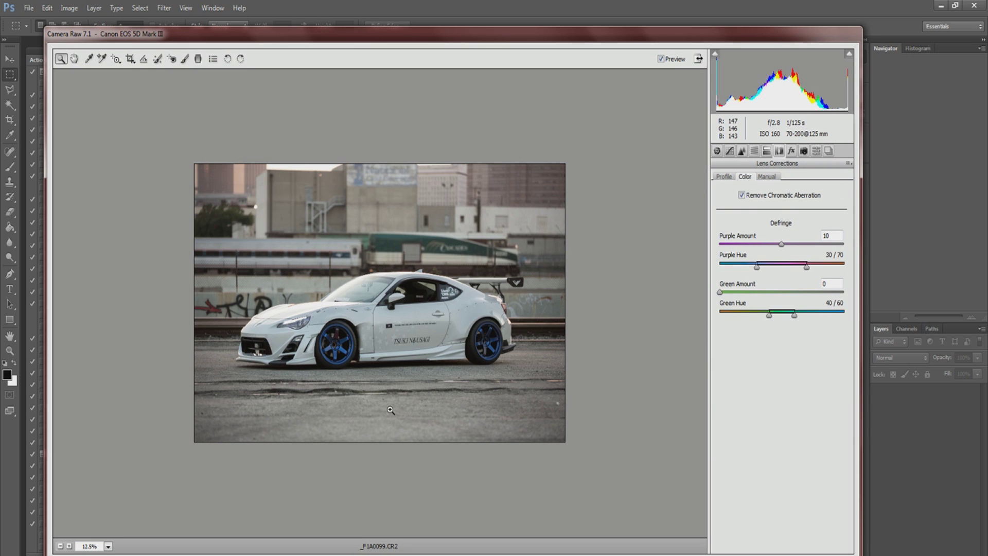
{"action": "left_click", "coordinate": [69, 546]}
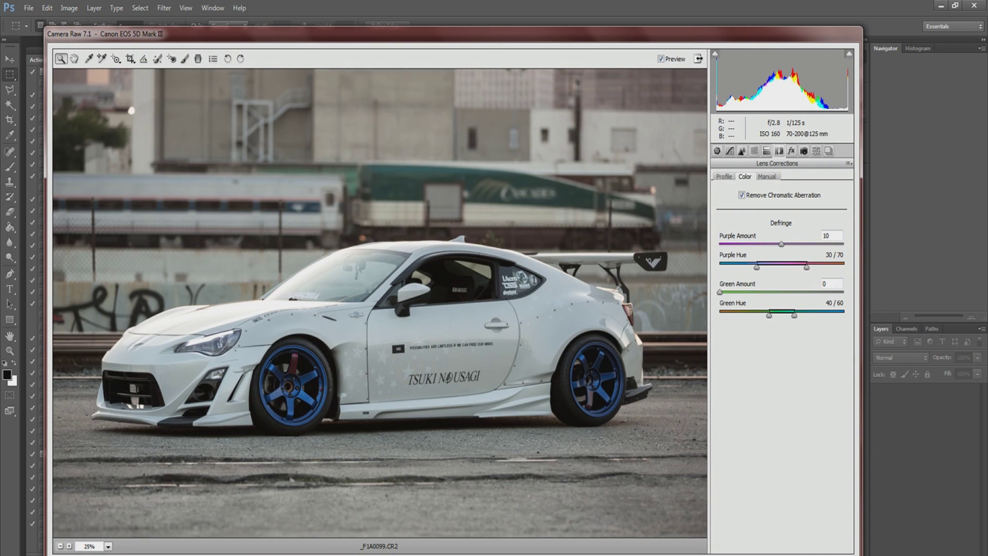
{"action": "key", "text": "Return"}
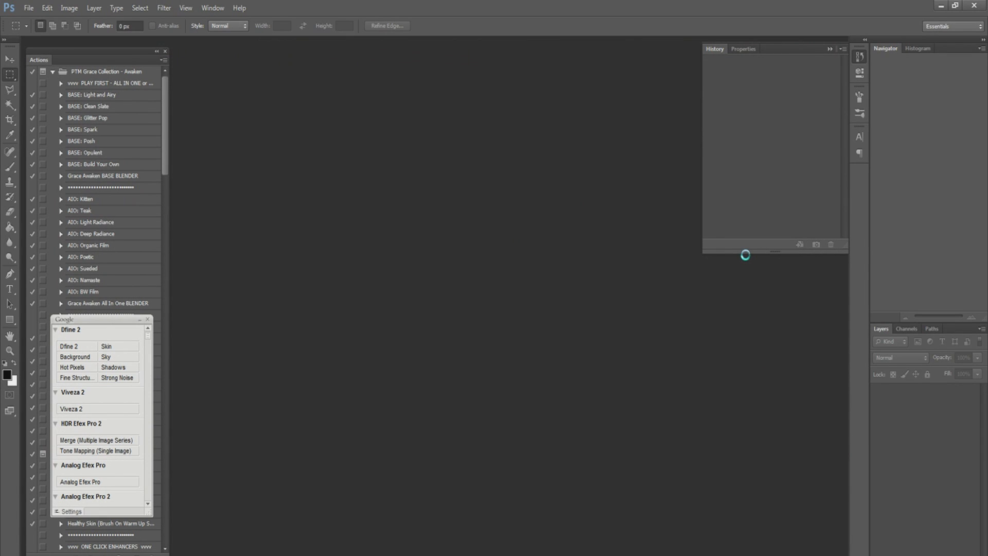